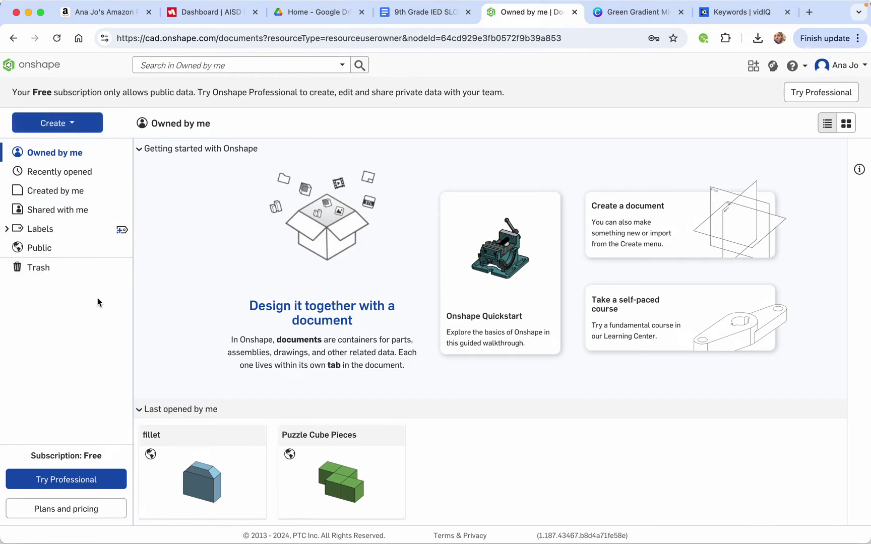
Create a new public document named "widget"
left_click(57, 126)
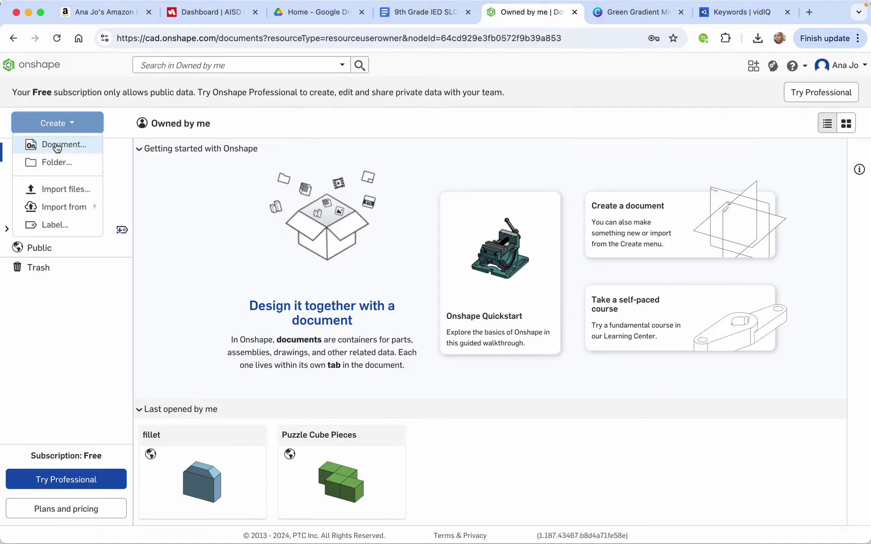
left_click(55, 144)
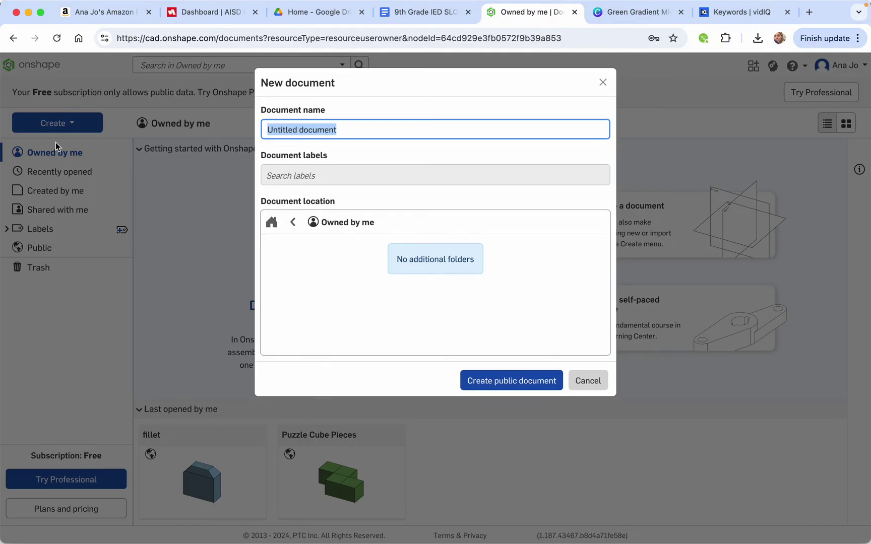
type("w")
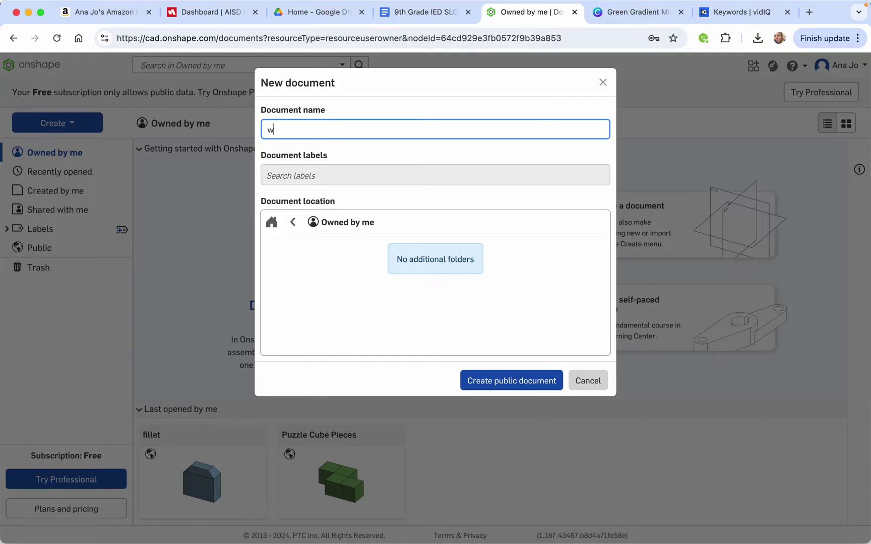
type("idgit")
key("BackSpace")
key("BackSpace")
type("et")
left_click(505, 381)
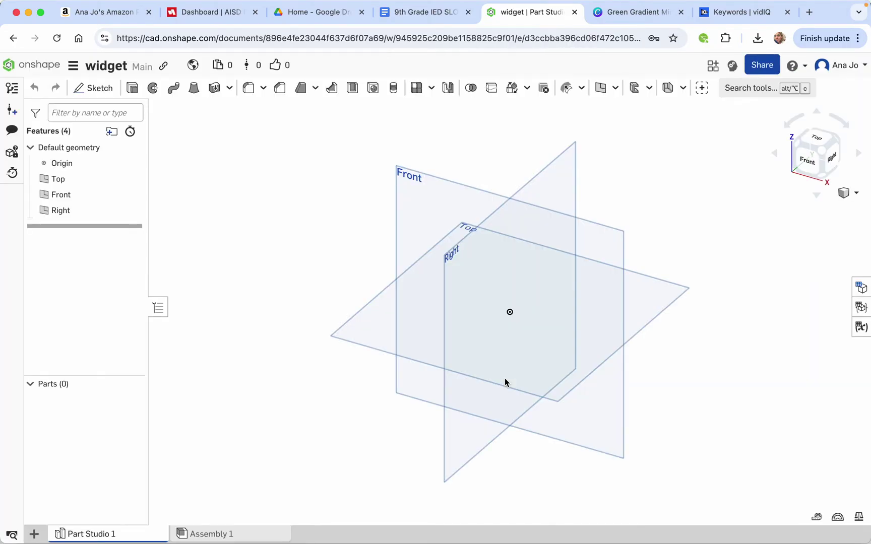
Consult the dimensioned part drawing in Google Docs, and set the Onshape model to an isometric view
left_click(425, 15)
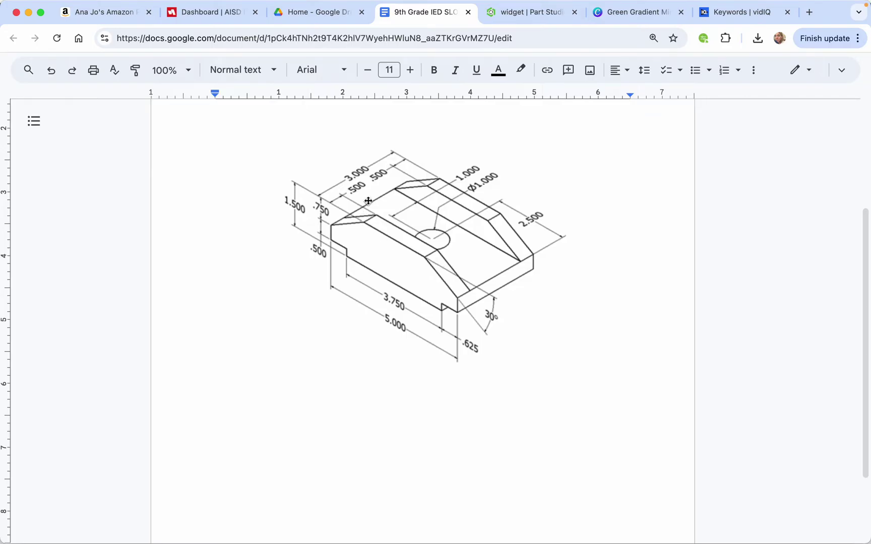
left_click(531, 20)
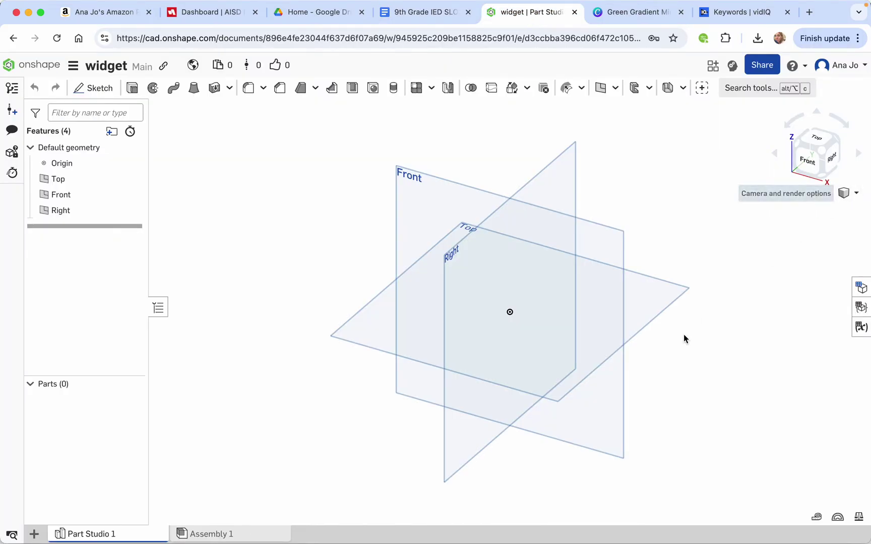
left_click(851, 193)
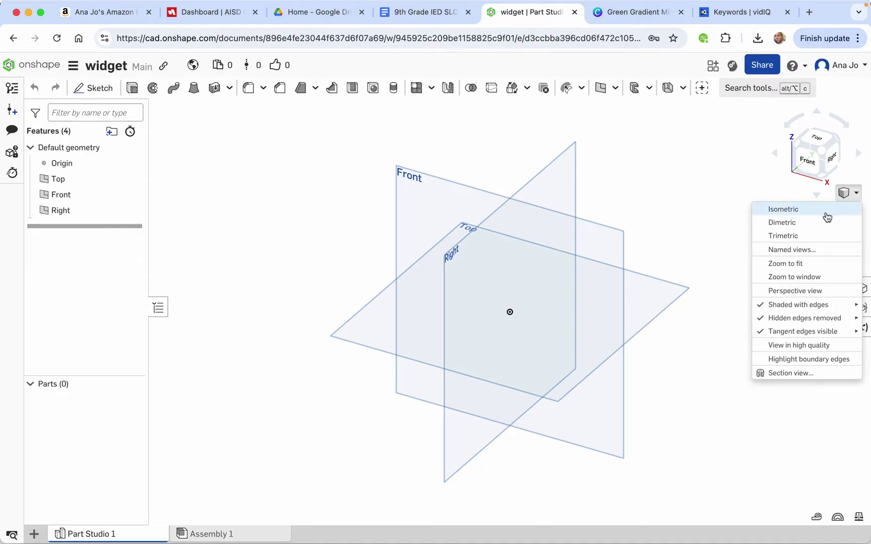
left_click(782, 209)
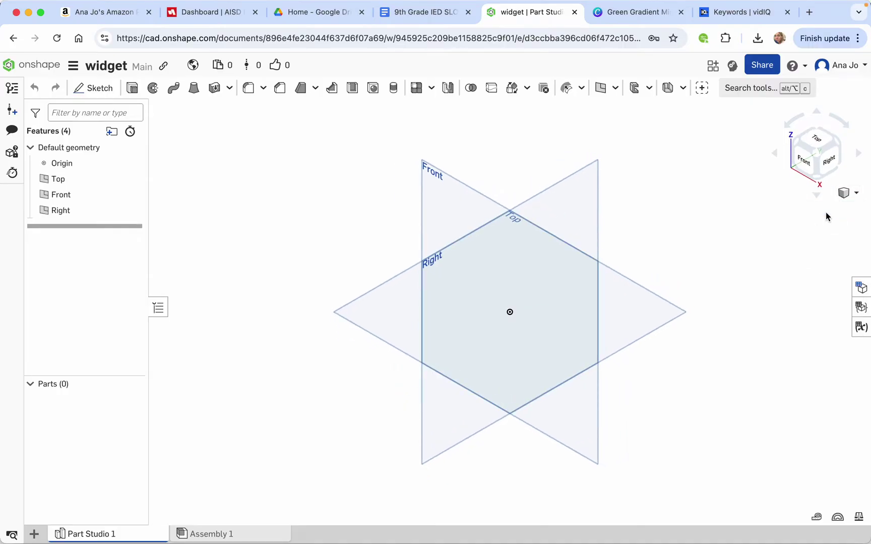
Sketch a center point rectangle about 4.99 by 2.45 in on the Top plane, centred on the origin
left_click(96, 88)
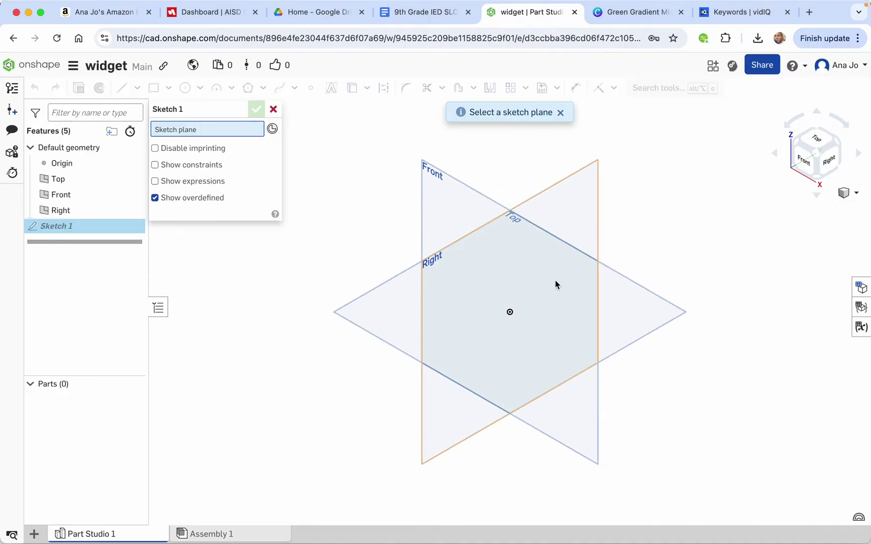
left_click(625, 305)
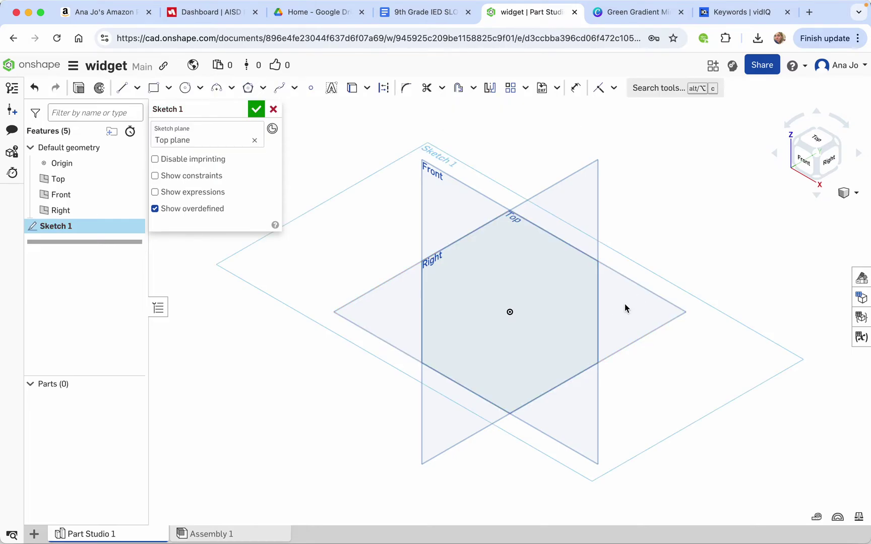
left_click(169, 87)
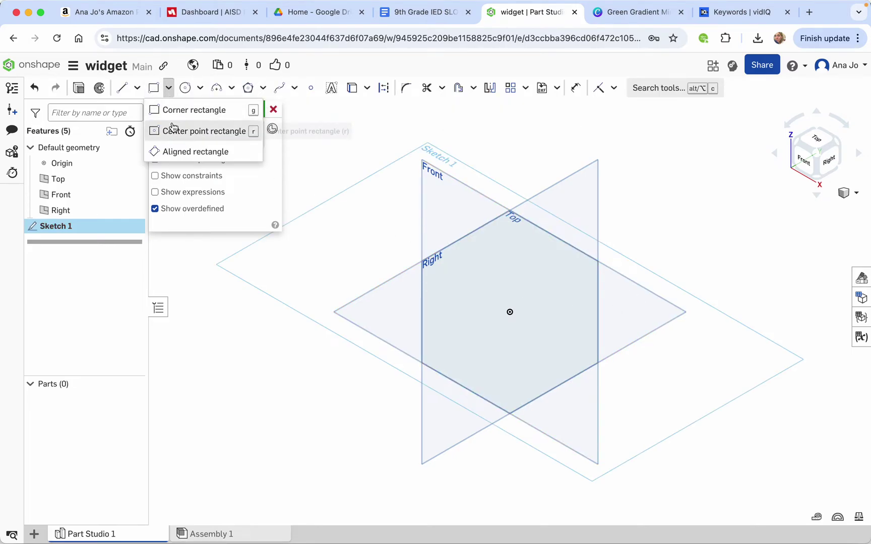
left_click(172, 126)
left_click(509, 312)
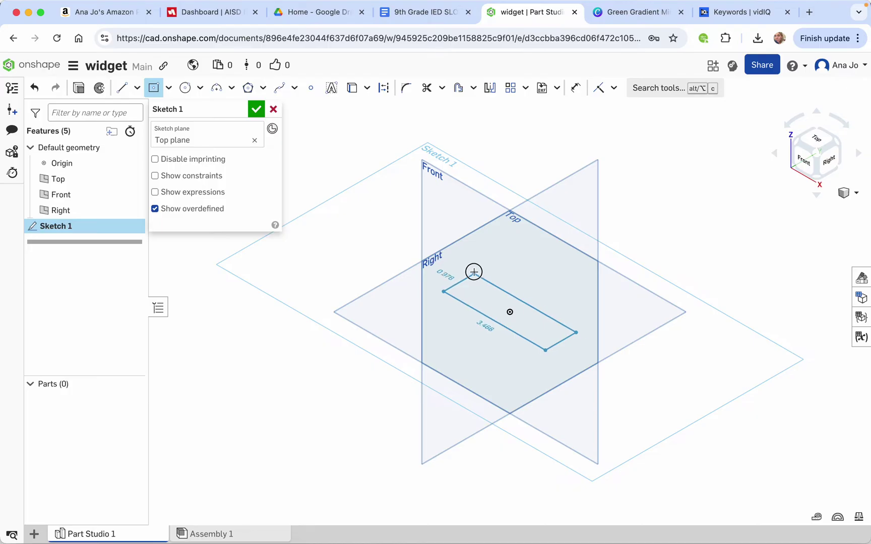
left_click(473, 250)
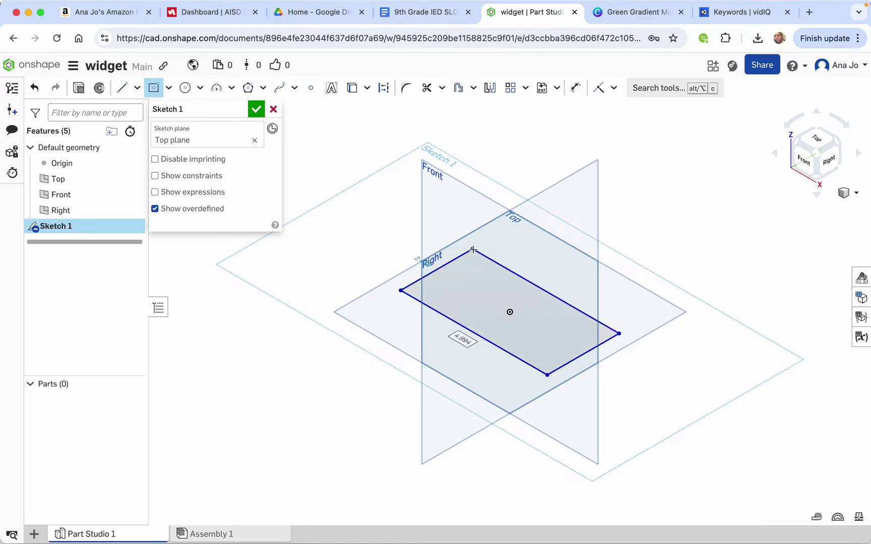
Set the rectangle's length to 5 in and its width to 3 in
type("5")
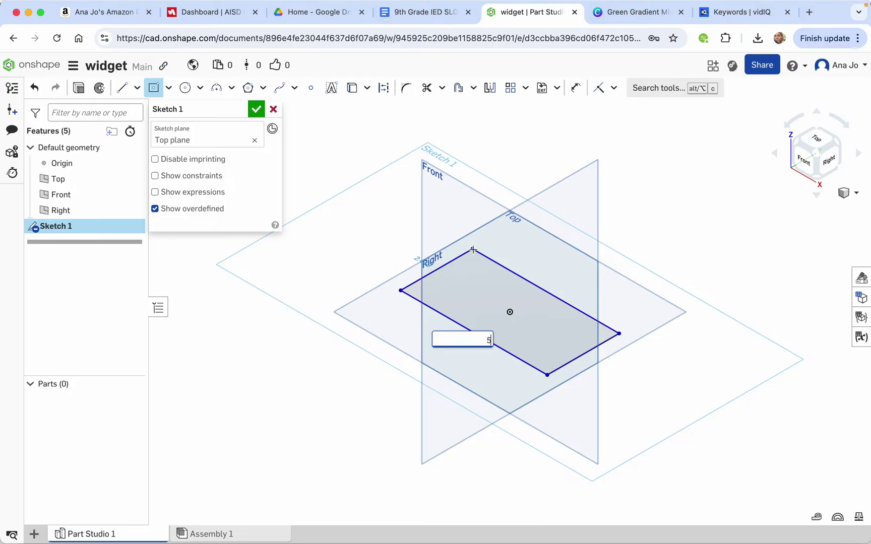
key("Return")
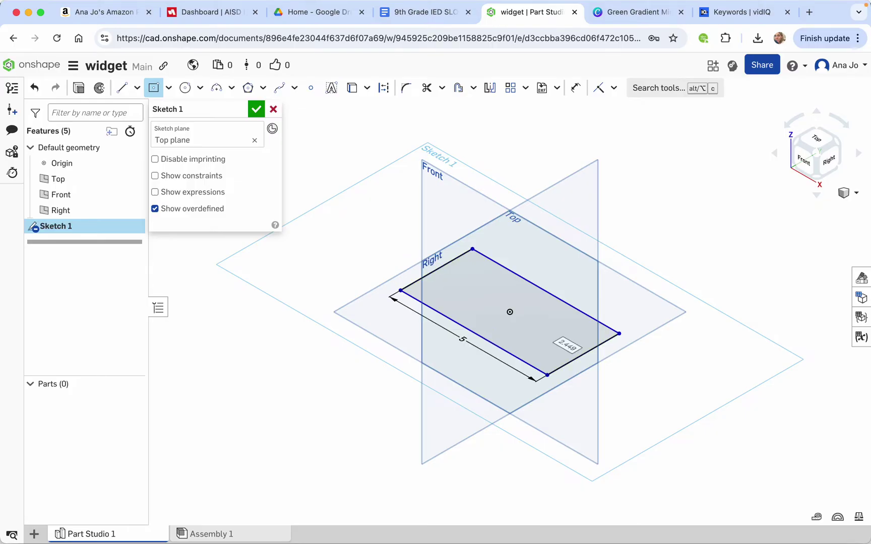
type("3")
key("Return")
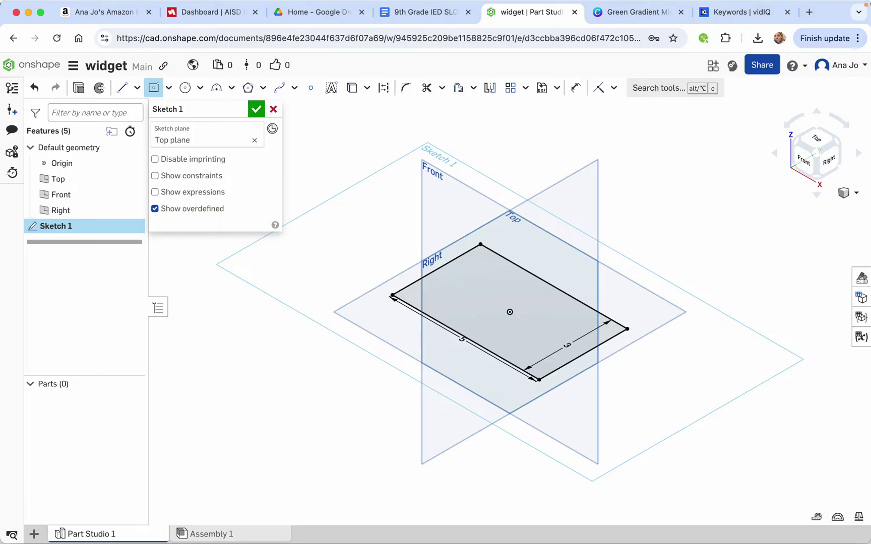
Check the height in the Google Docs drawing, and extrude the finished rectangle sketch in Onshape 1.5 in as a new solid
left_click(430, 12)
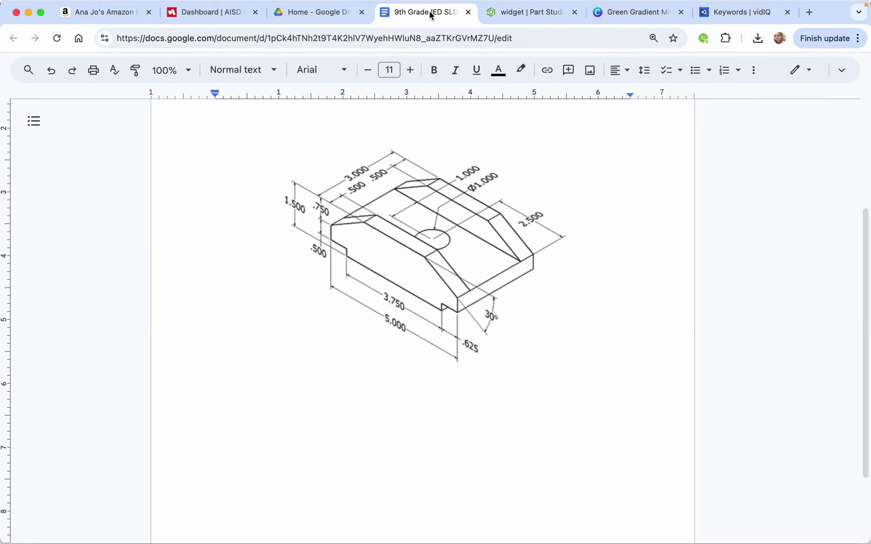
left_click(523, 13)
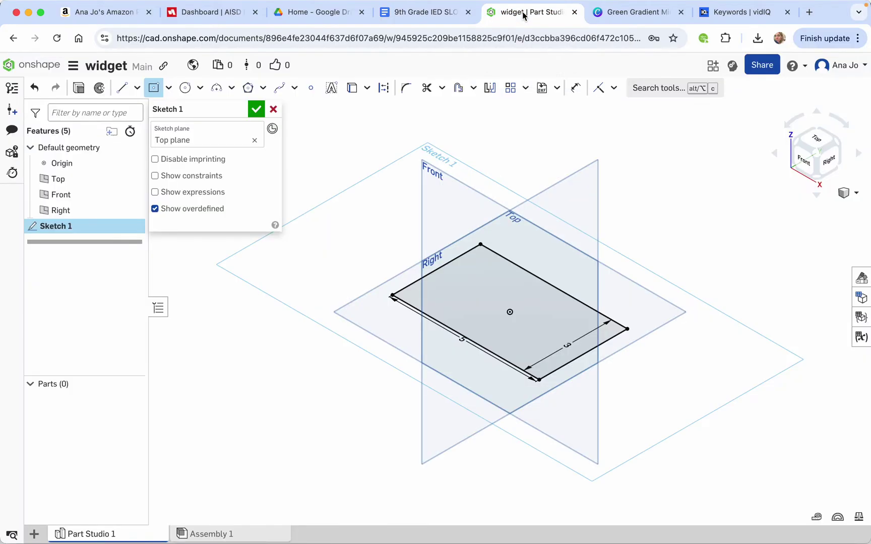
left_click(256, 109)
left_click(132, 89)
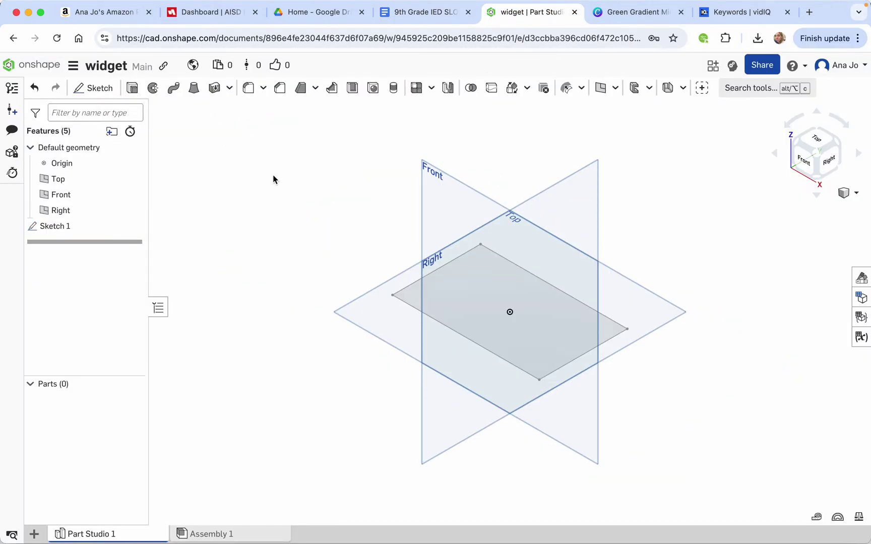
left_click(450, 303)
left_click(244, 209)
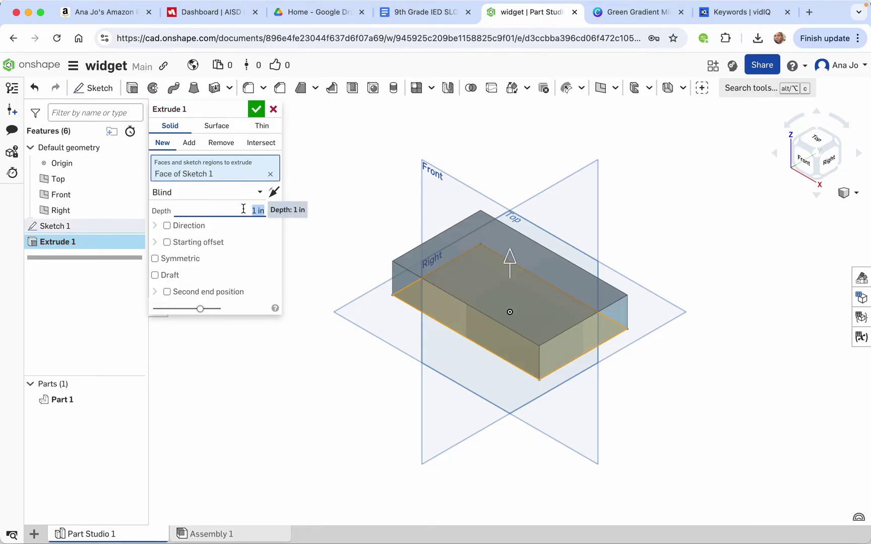
type("1.5")
key("Return")
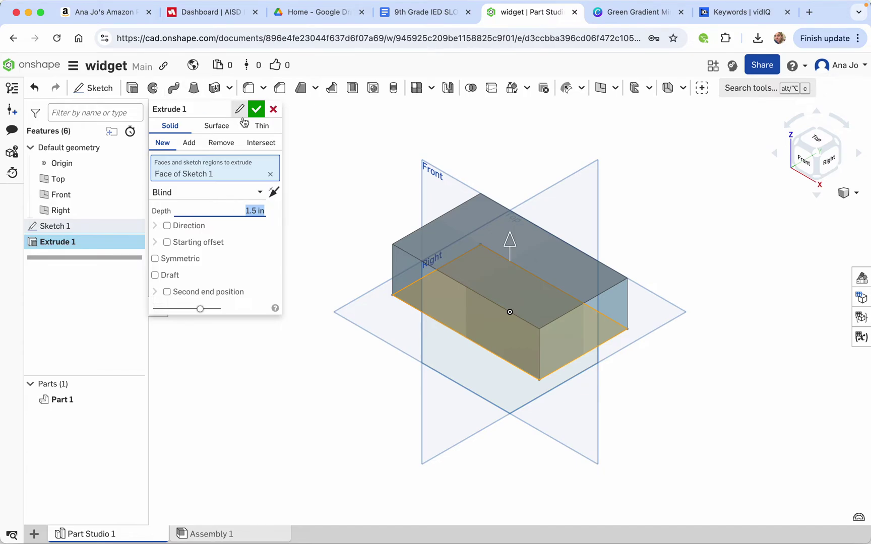
left_click(257, 109)
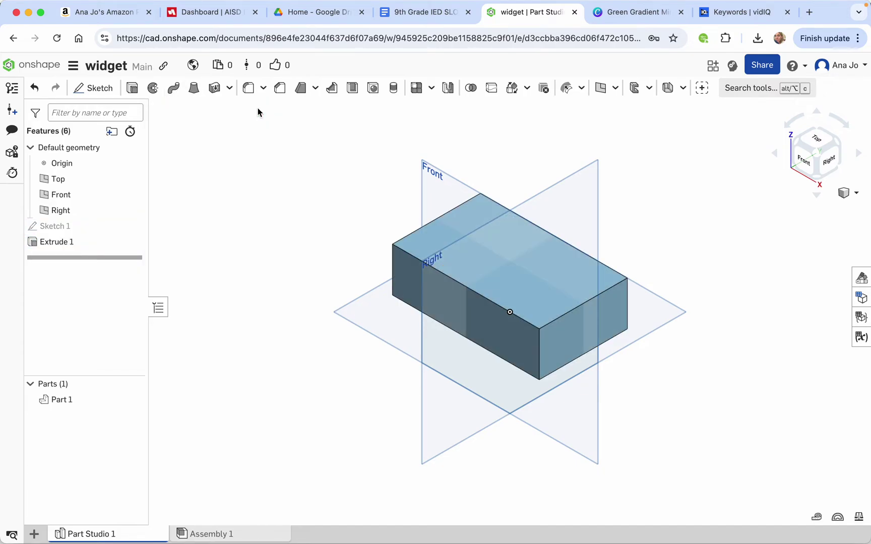
Review the Google Docs drawing, and start a new sketch in Onshape on the block's right end face, viewed straight on
left_click(425, 12)
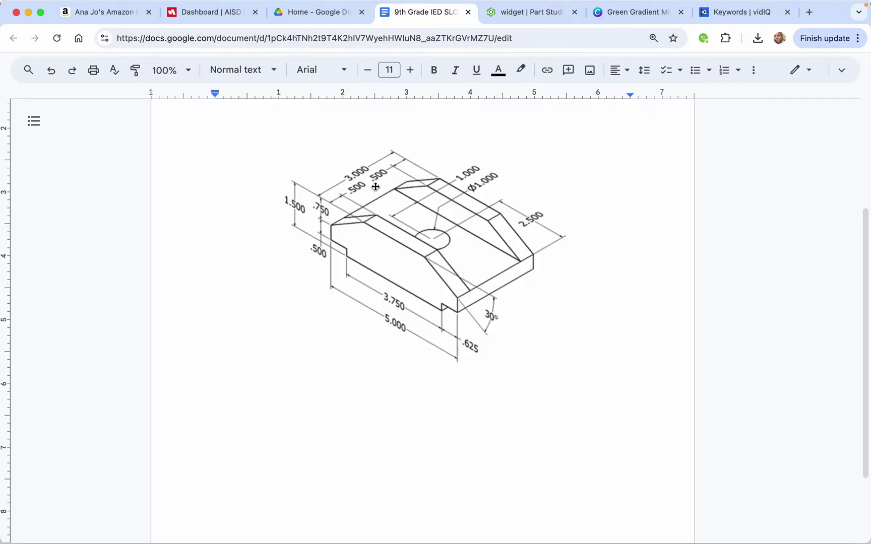
left_click(532, 14)
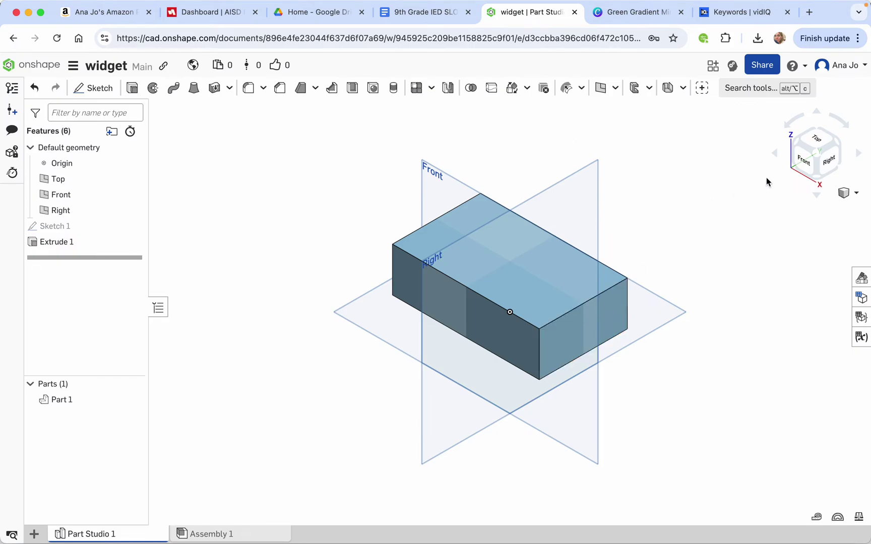
left_click(828, 161)
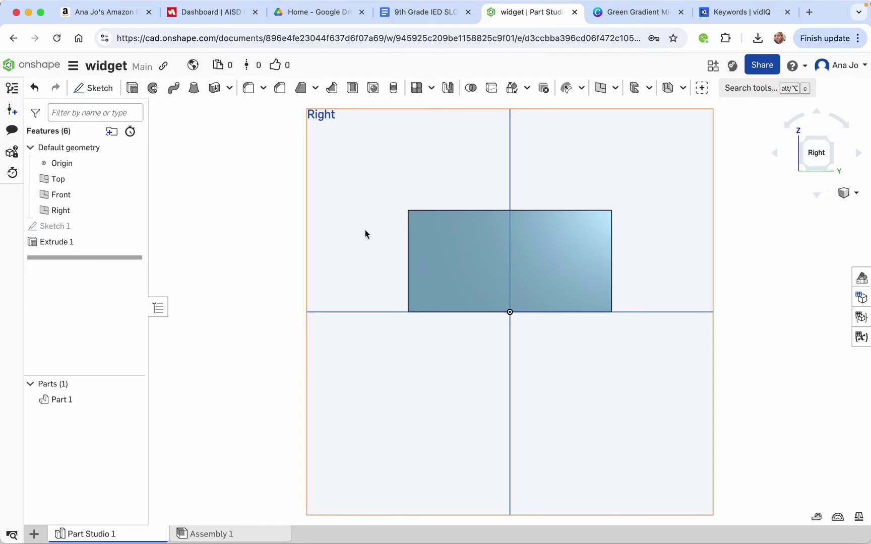
left_click(109, 91)
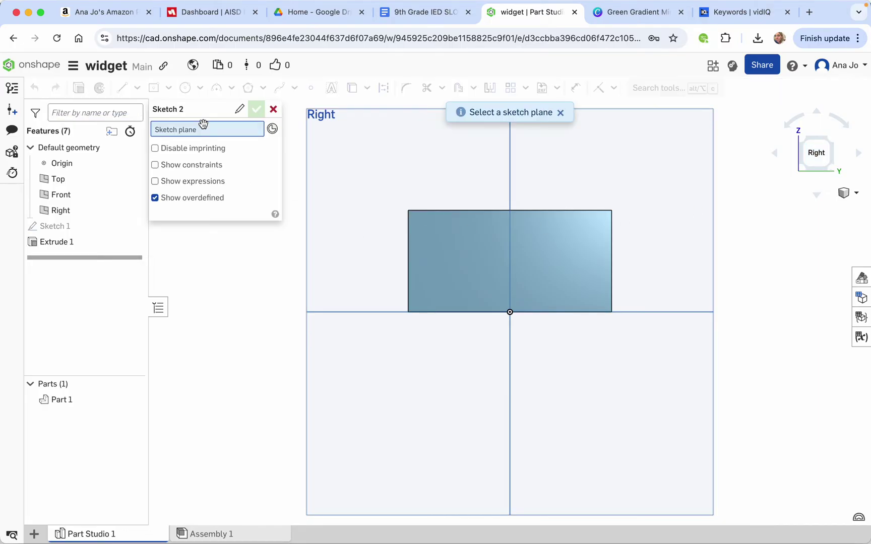
left_click(452, 253)
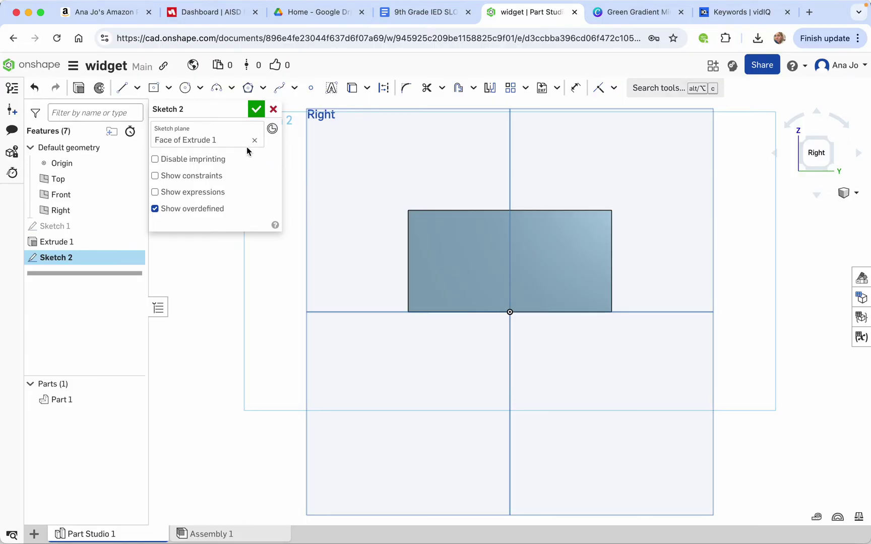
Draw a corner rectangle about 2.12 by 0.93 in on the end face, starting from its upper edge
left_click(169, 89)
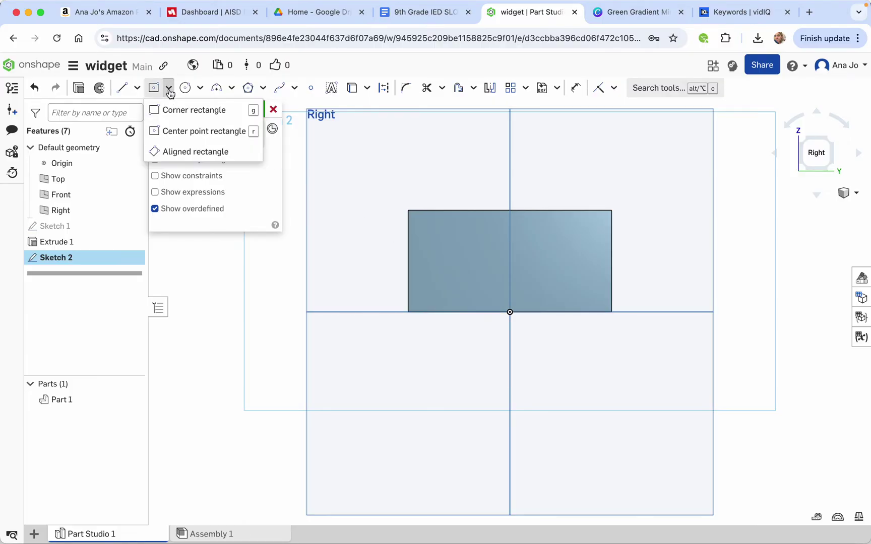
left_click(172, 108)
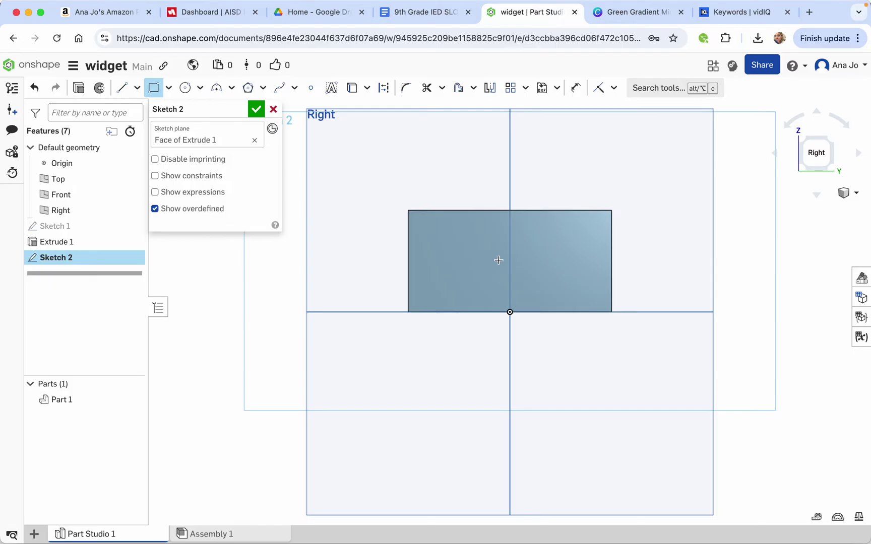
left_click(444, 210)
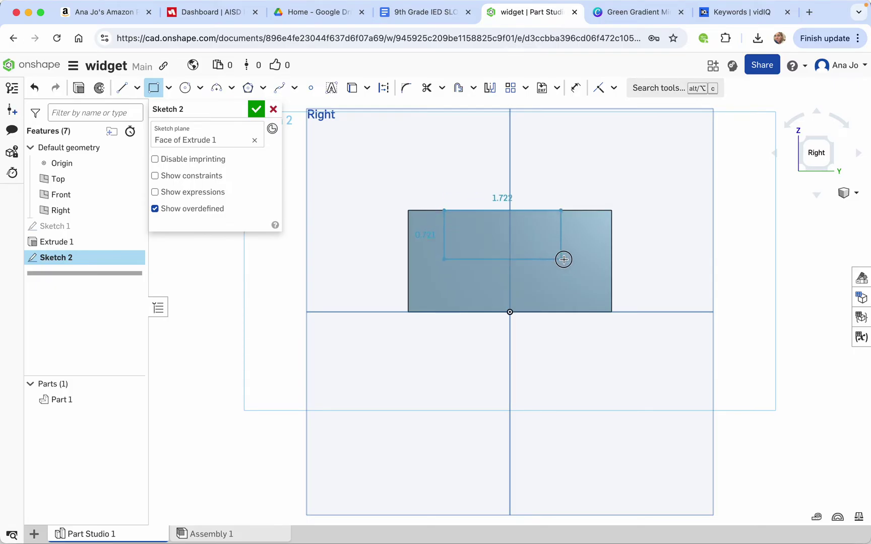
left_click(588, 274)
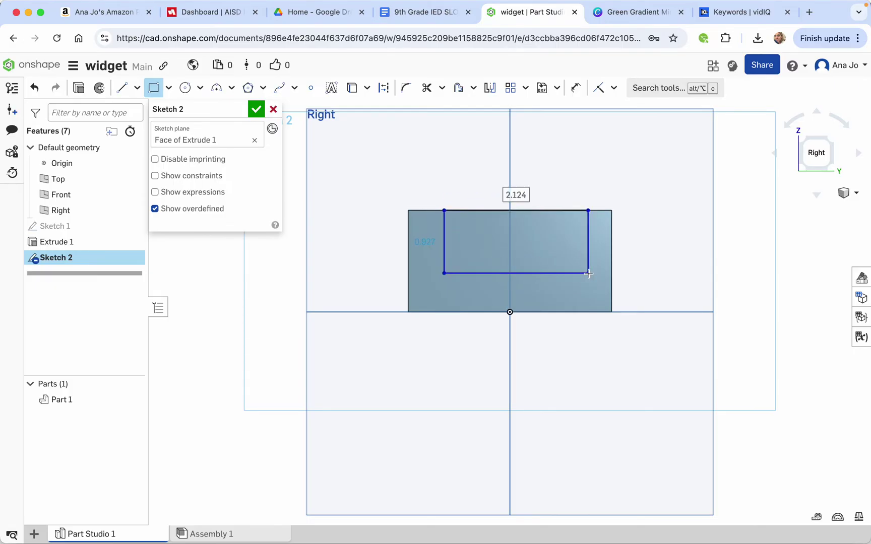
Set the corner rectangle's width to 2 in and its height to 0.75 in
type("2")
key("Return")
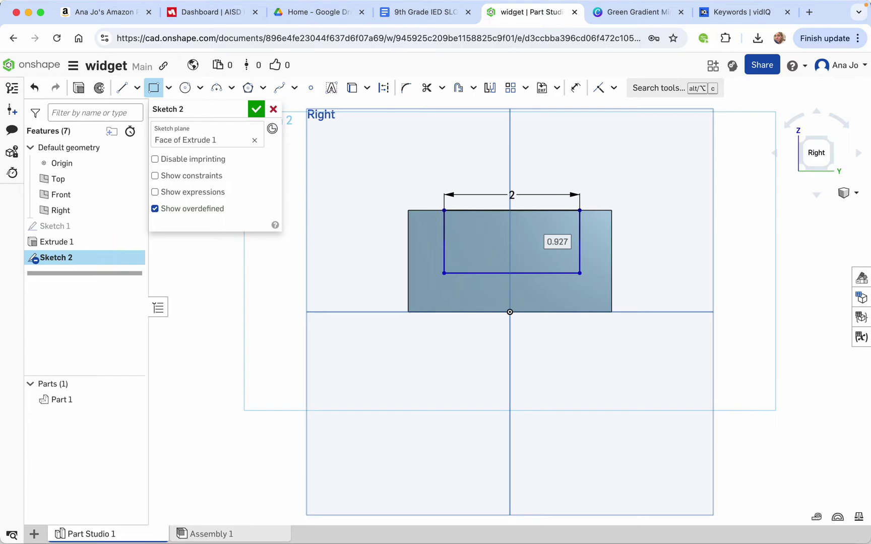
key("BackSpace")
type(".75")
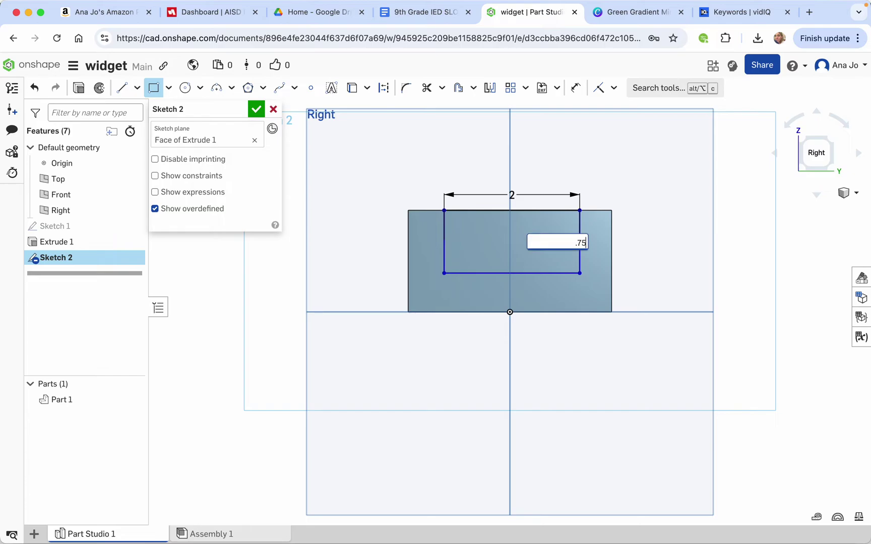
key("Return")
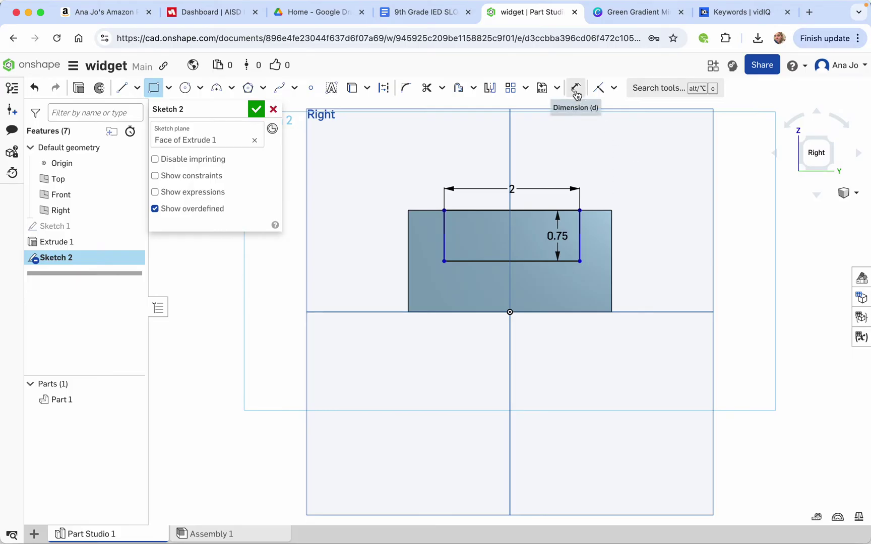
Dimension the rectangle's left side 0.5 in from the left edge of the block's end face, and finish the sketch
left_click(577, 92)
left_click(444, 234)
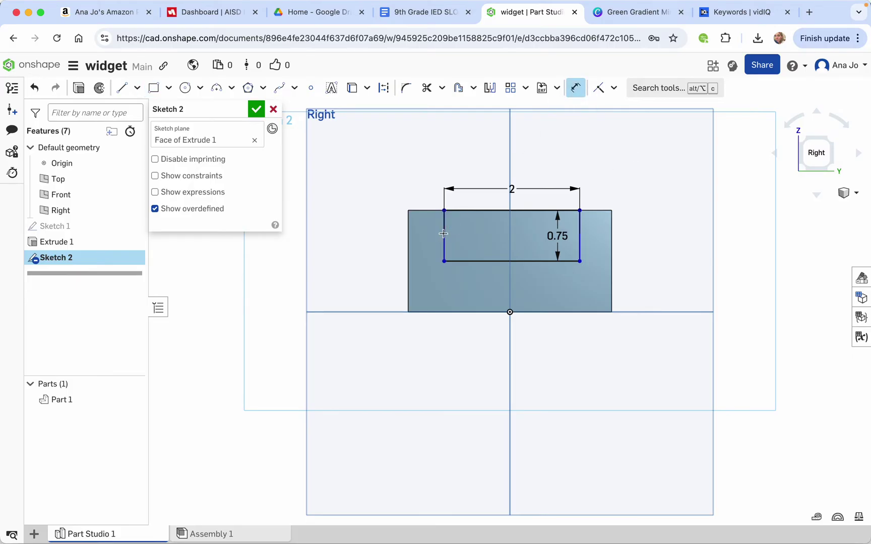
left_click(409, 240)
left_click(413, 158)
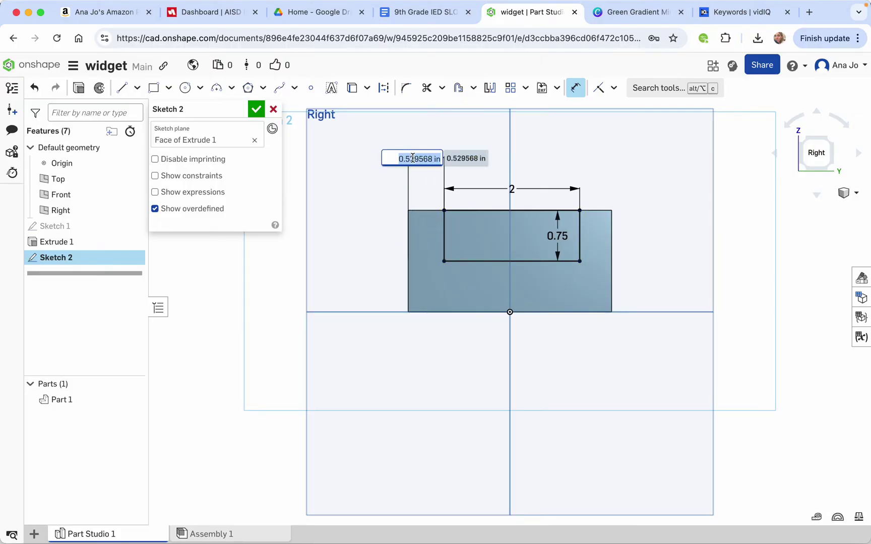
key("BackSpace")
key("Return")
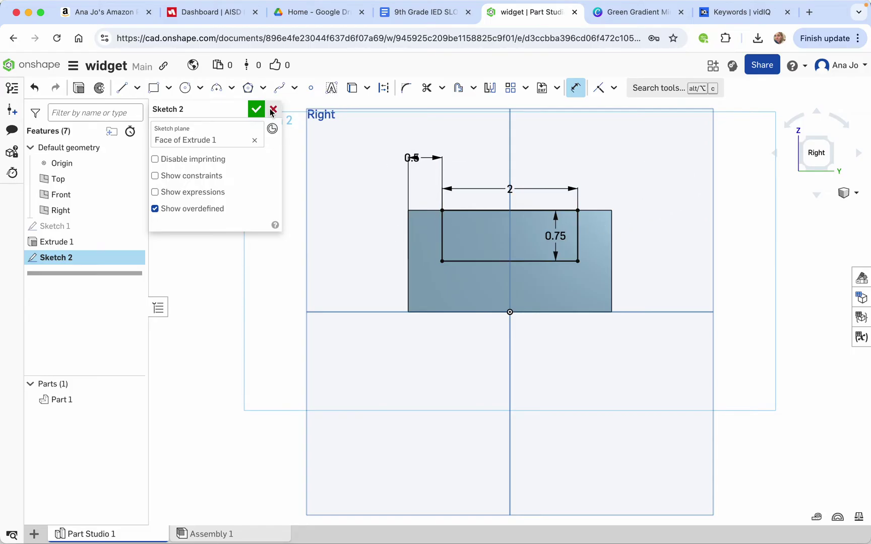
left_click(255, 109)
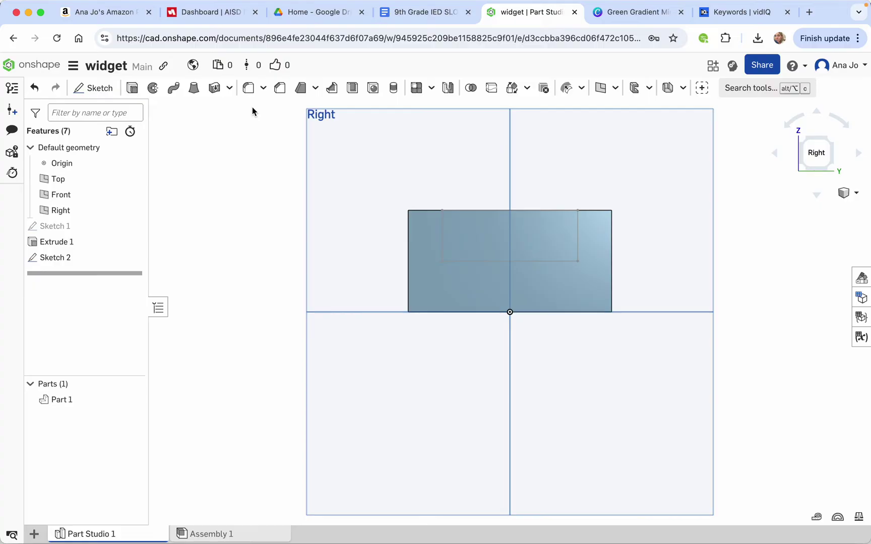
Cut the channel by extruding the 2 by 0.75 in rectangle as a blind Remove with a depth of 5 in
left_click(132, 88)
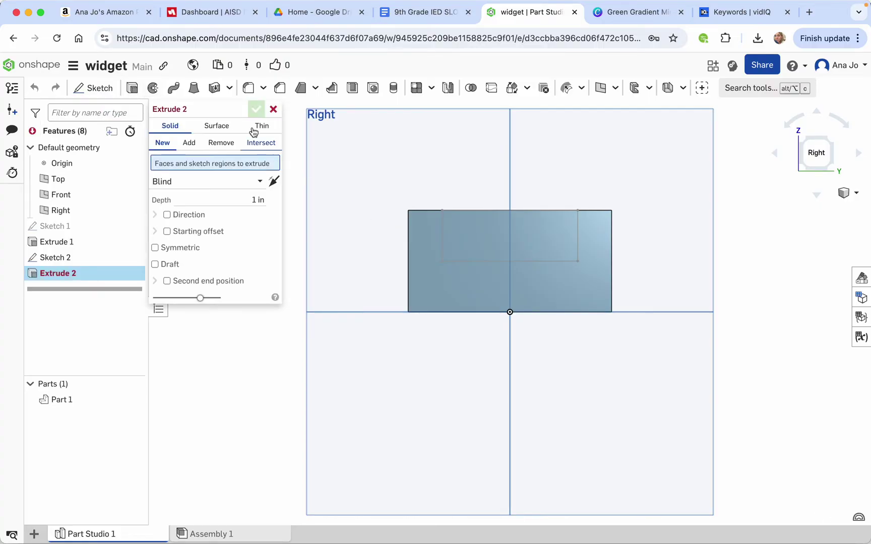
left_click(221, 146)
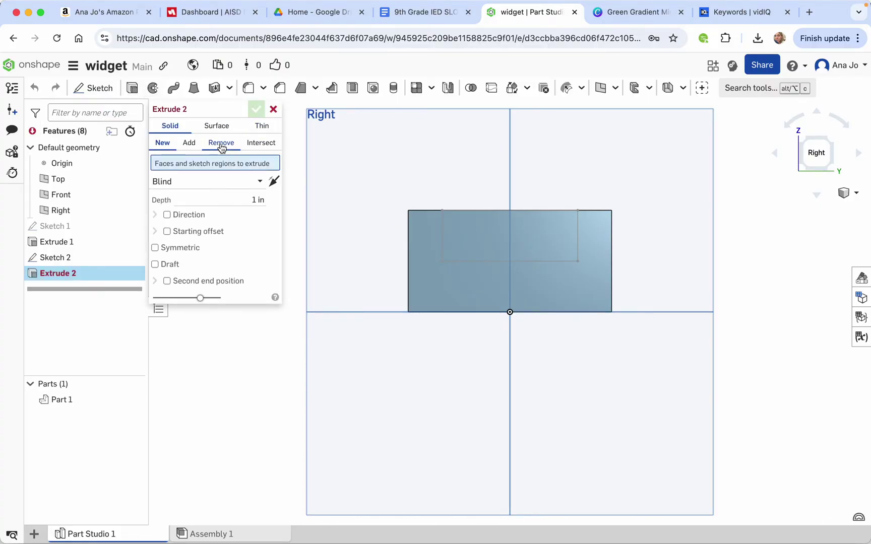
left_click(494, 243)
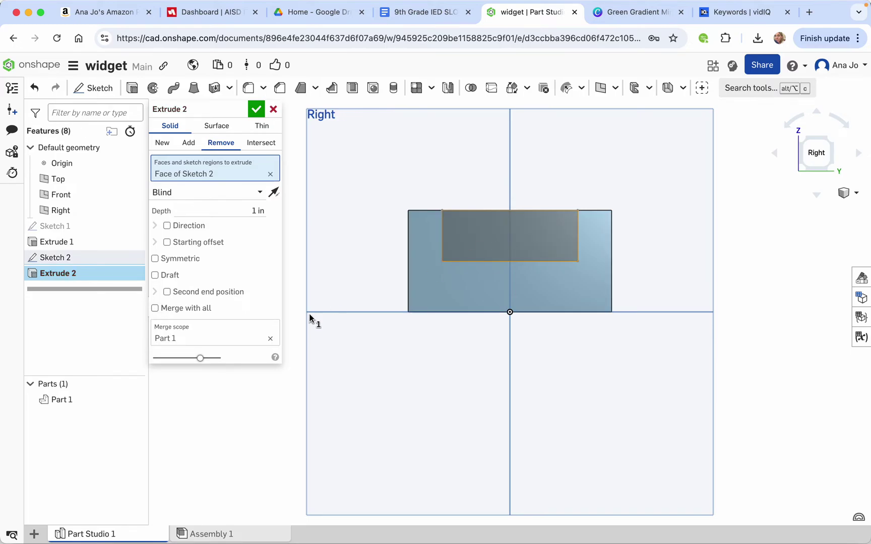
left_click(253, 211)
type("5")
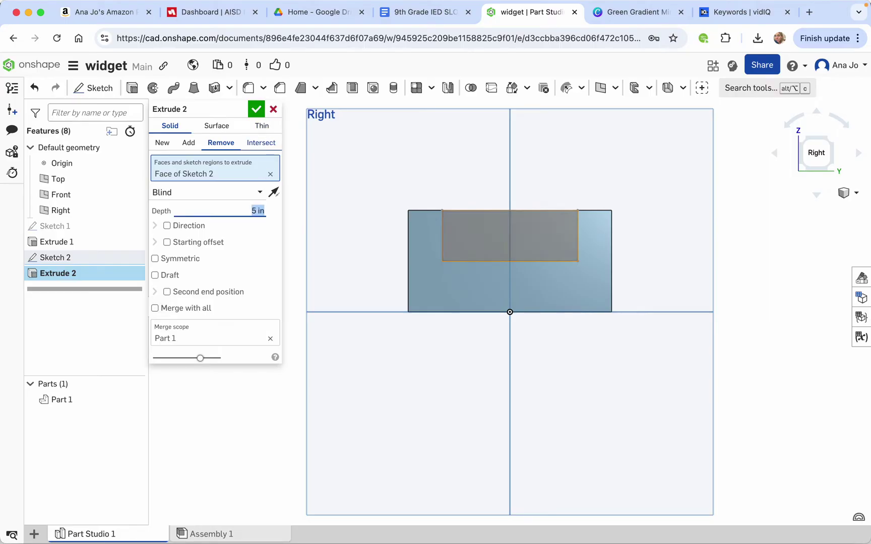
left_click(256, 109)
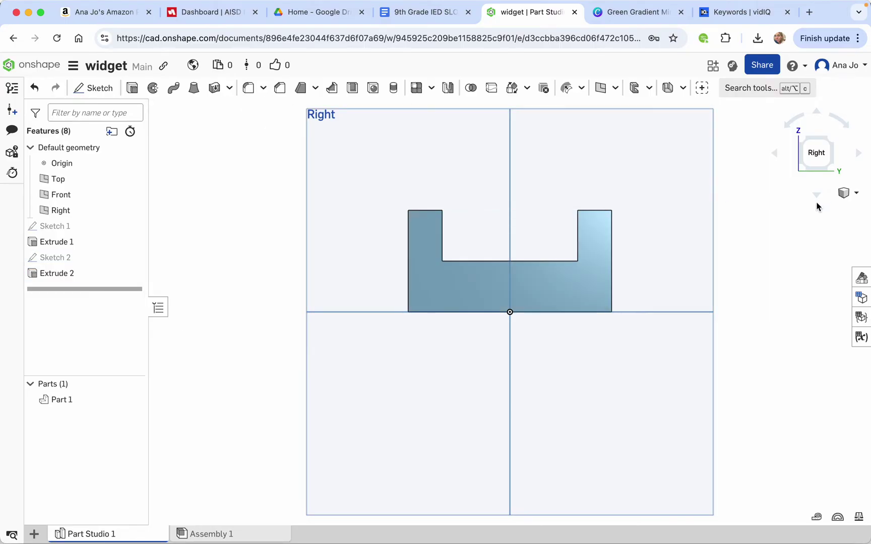
left_click(849, 197)
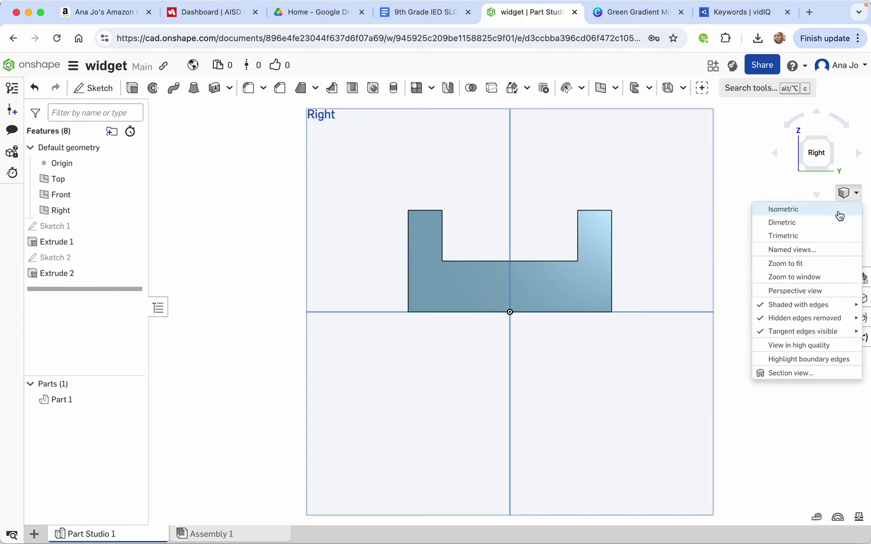
left_click(839, 210)
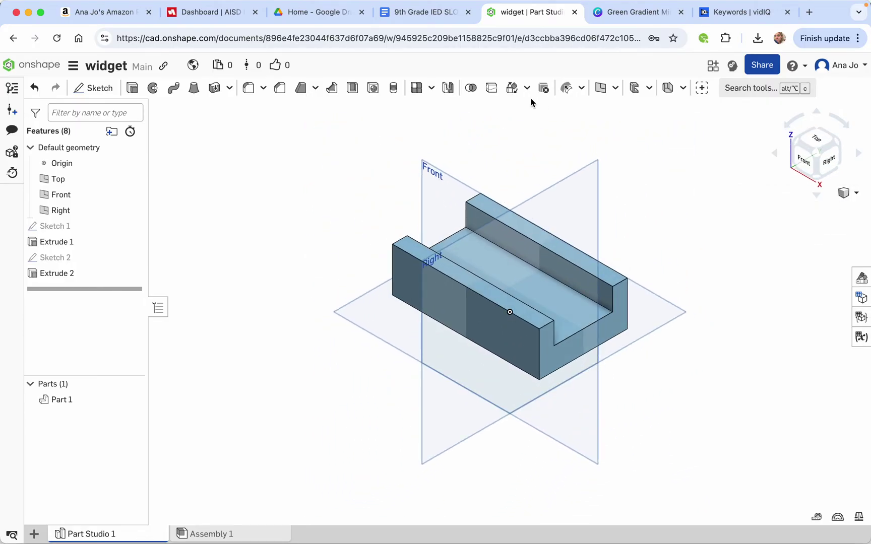
Review the Google Docs drawing for the sloped corners, and start a new sketch in Onshape on the block's front face
left_click(430, 13)
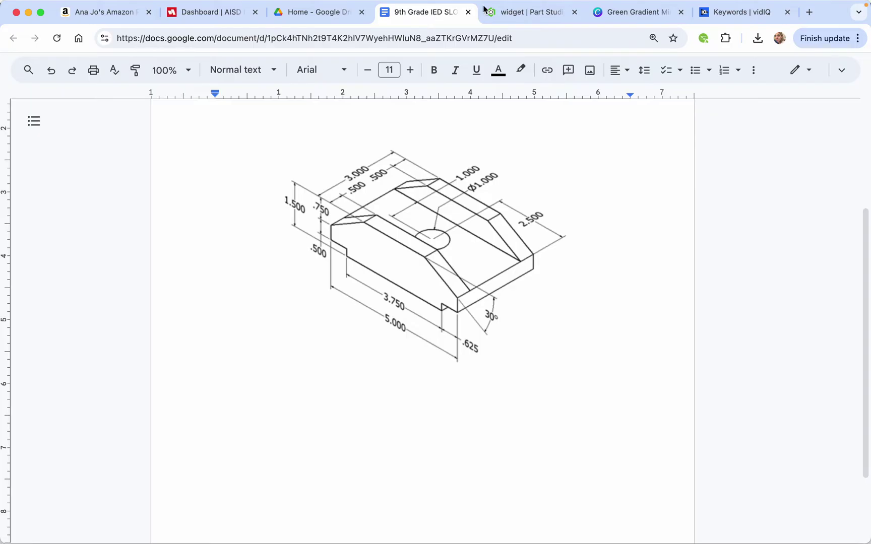
left_click(510, 15)
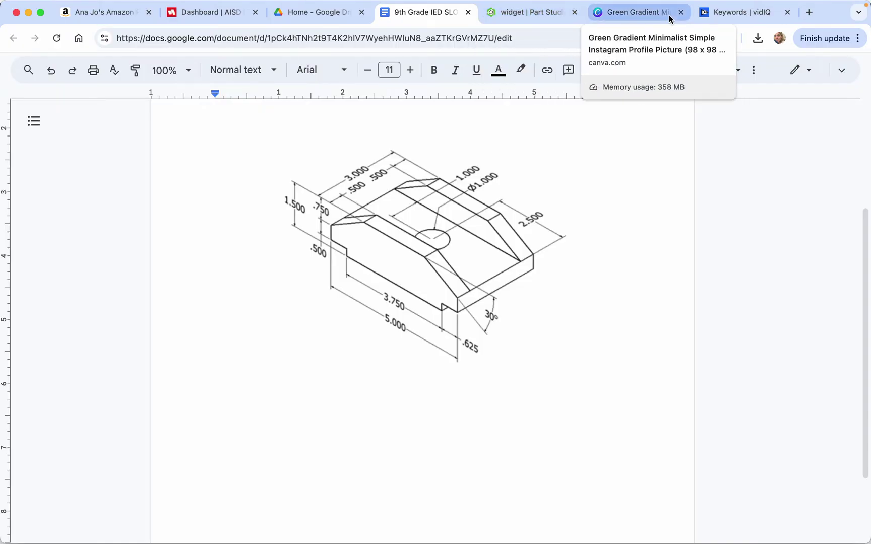
left_click(538, 14)
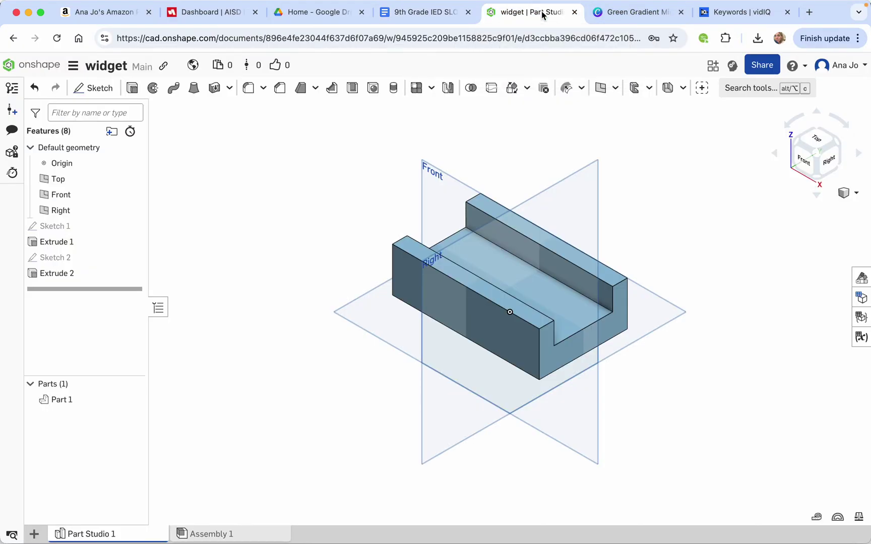
left_click(802, 161)
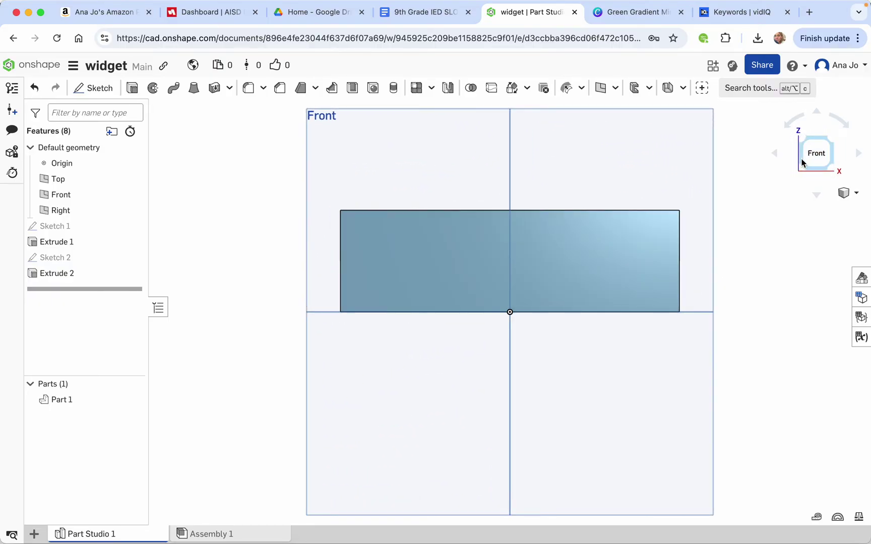
left_click(93, 87)
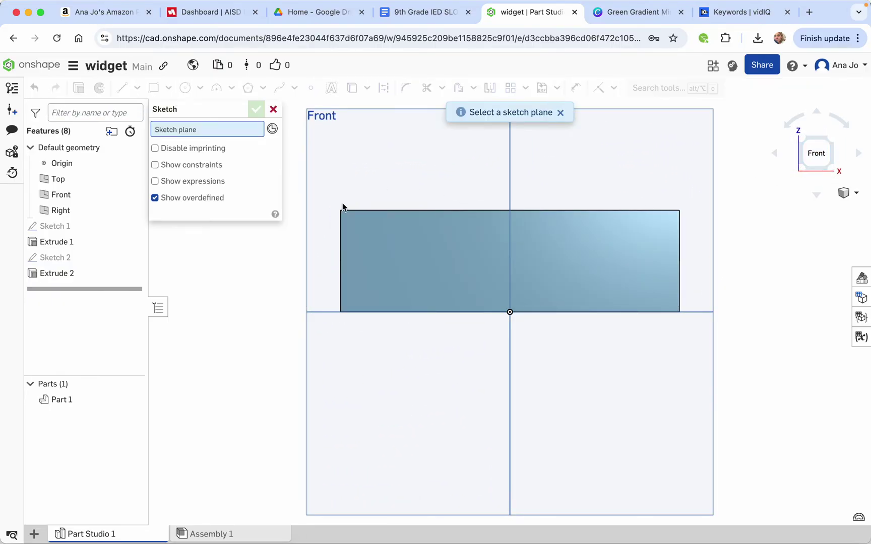
left_click(460, 264)
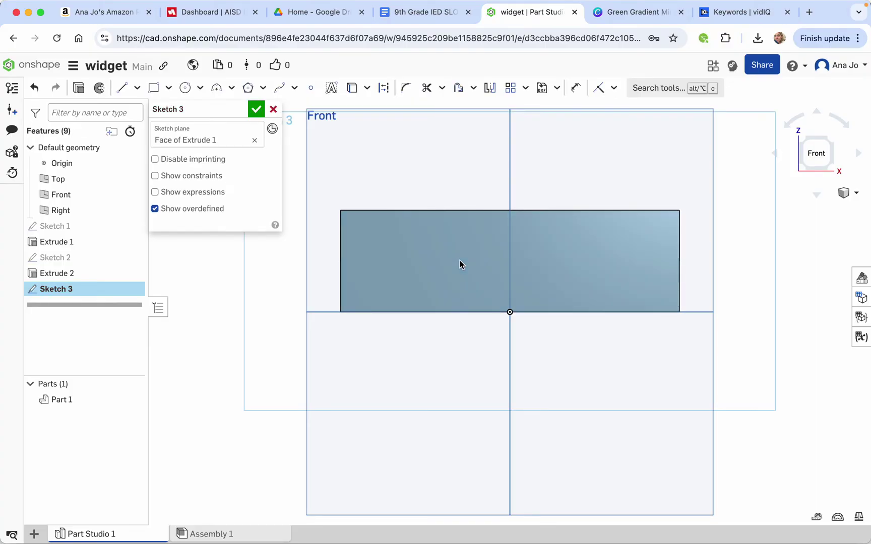
Draw a slanted line about 1.64 in long from the midpoint of the front face's left edge to its top edge
left_click(121, 88)
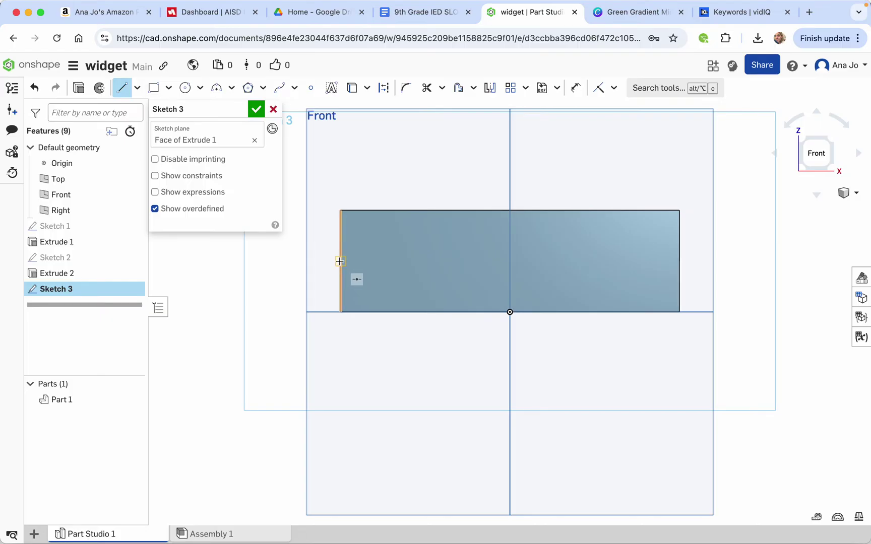
left_click(341, 261)
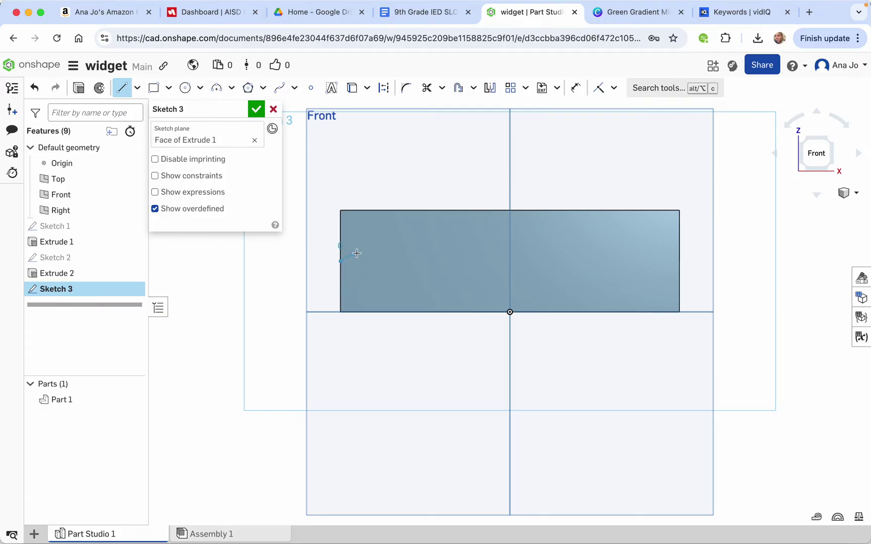
left_click(439, 211)
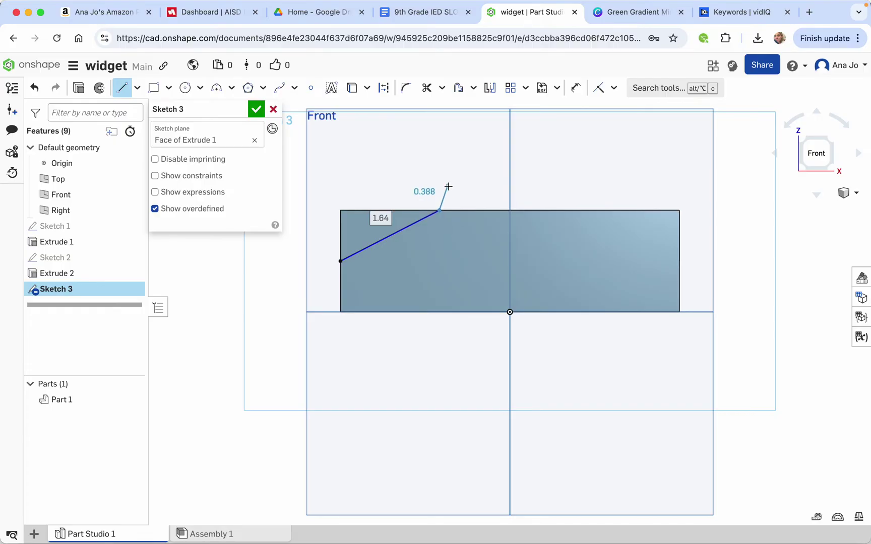
key("Escape")
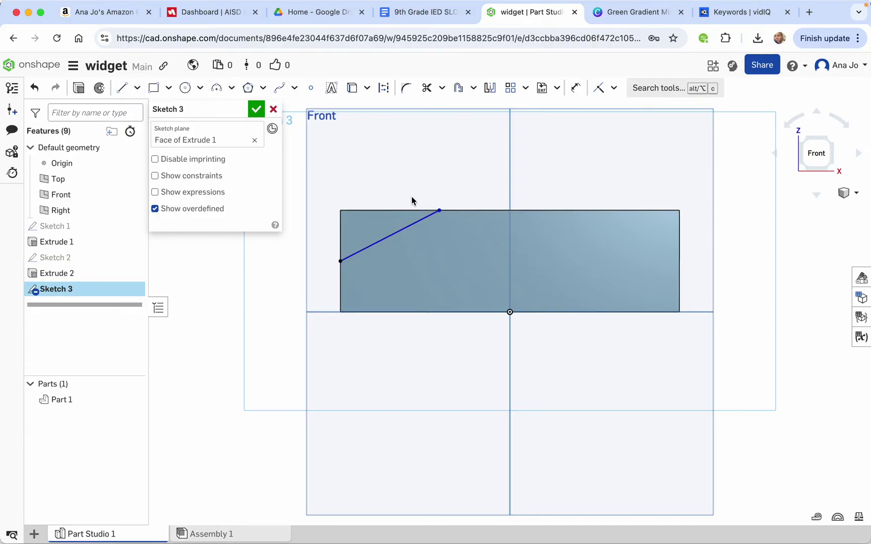
Set the angle between the slanted line and the front face's top edge to 30 degrees
left_click(575, 88)
left_click(410, 227)
left_click(402, 212)
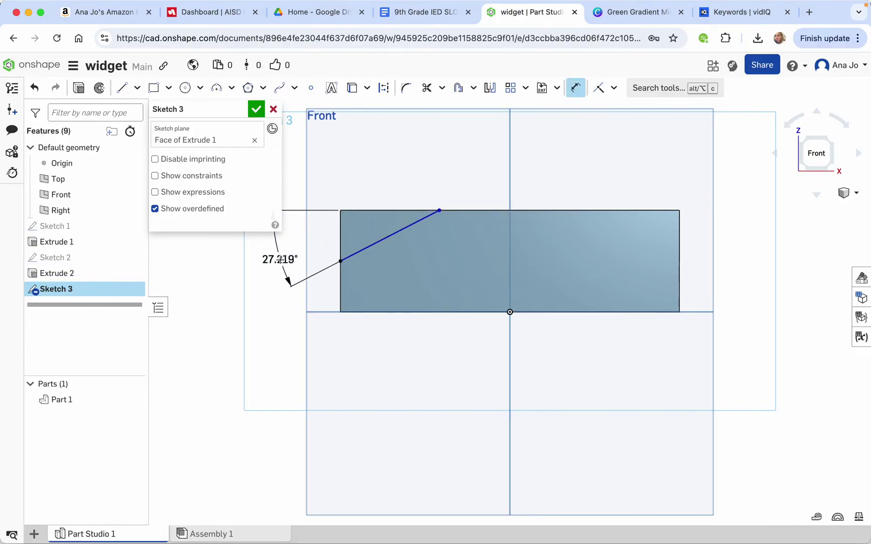
left_click(293, 256)
type("30")
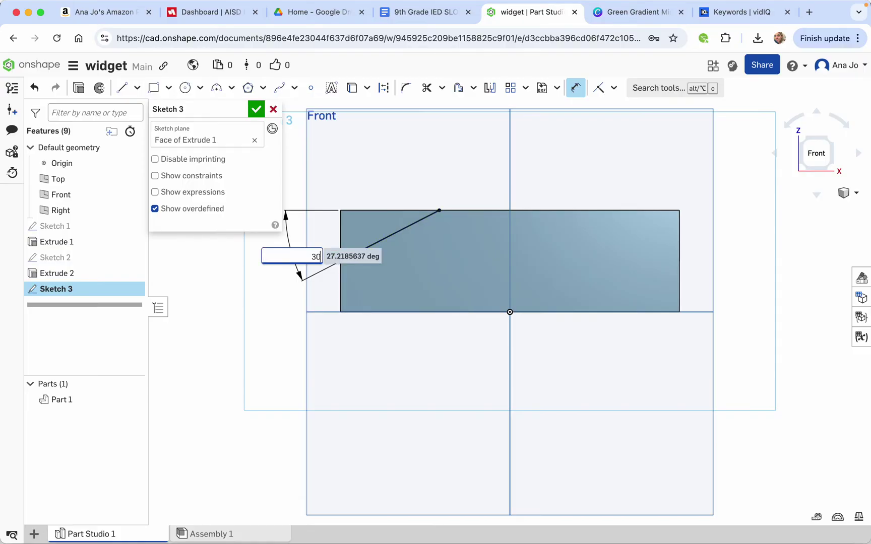
key("Return")
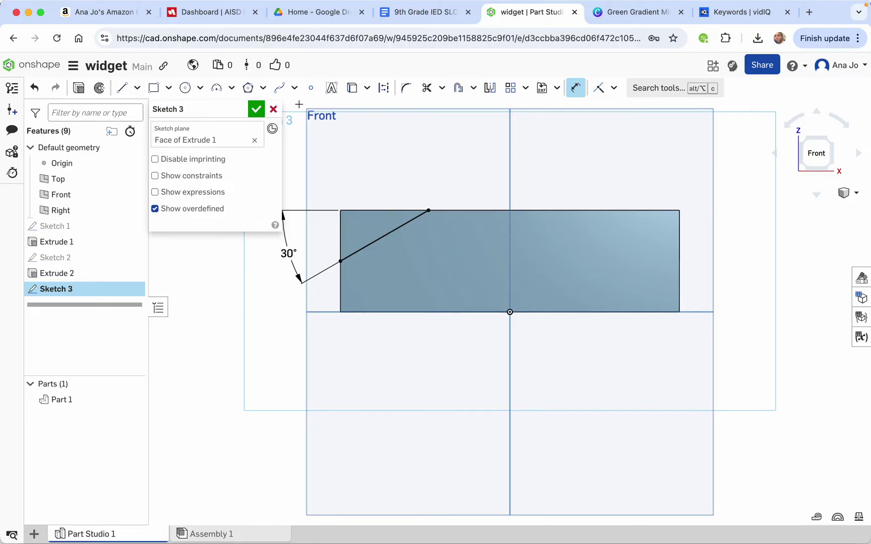
key("Escape")
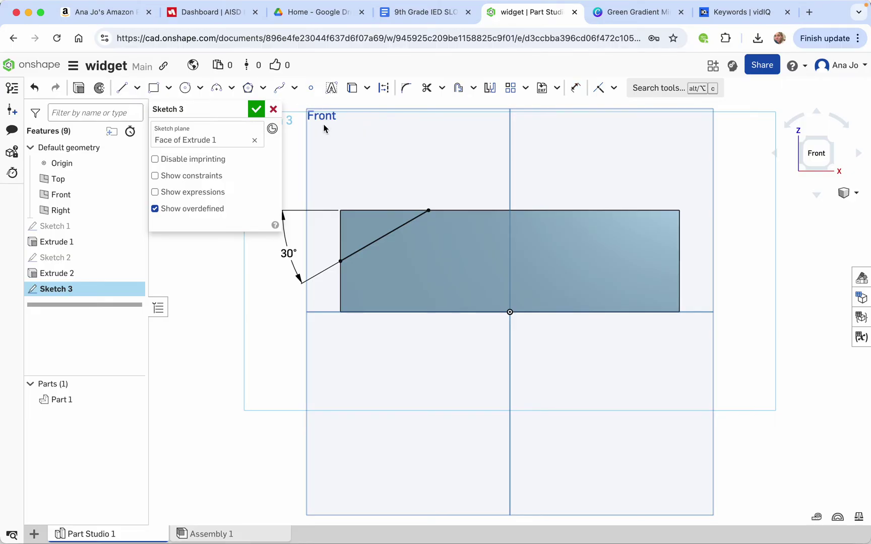
Draw a second slanted line about 1.77 in long from the midpoint of the front face's right edge to its top edge
left_click(122, 87)
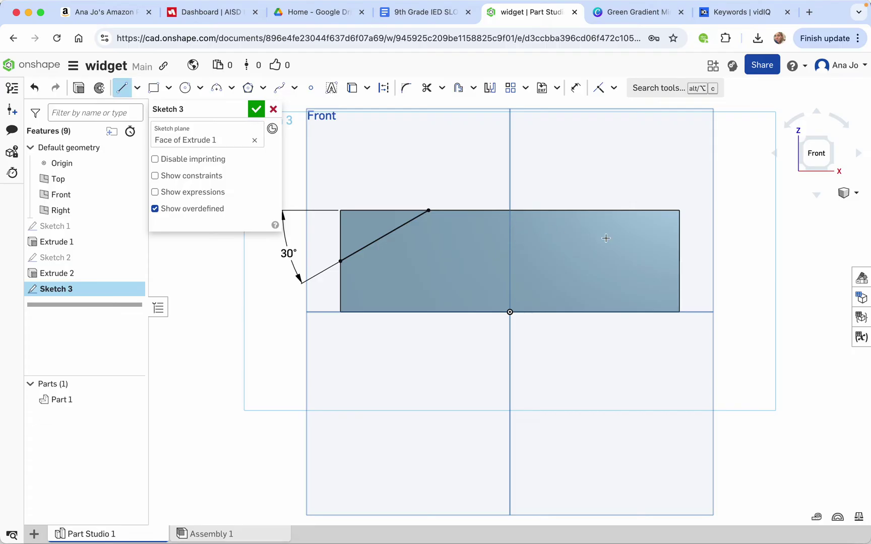
left_click(679, 261)
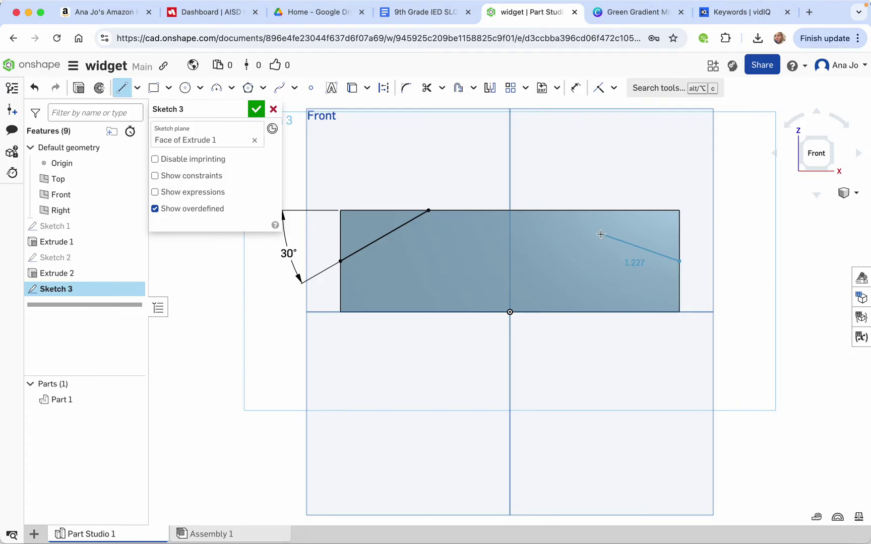
left_click(570, 211)
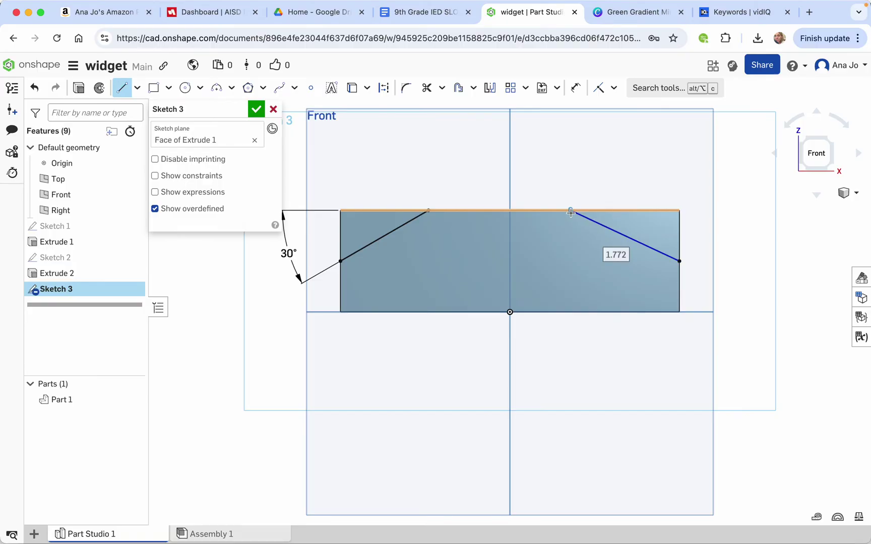
key("Escape")
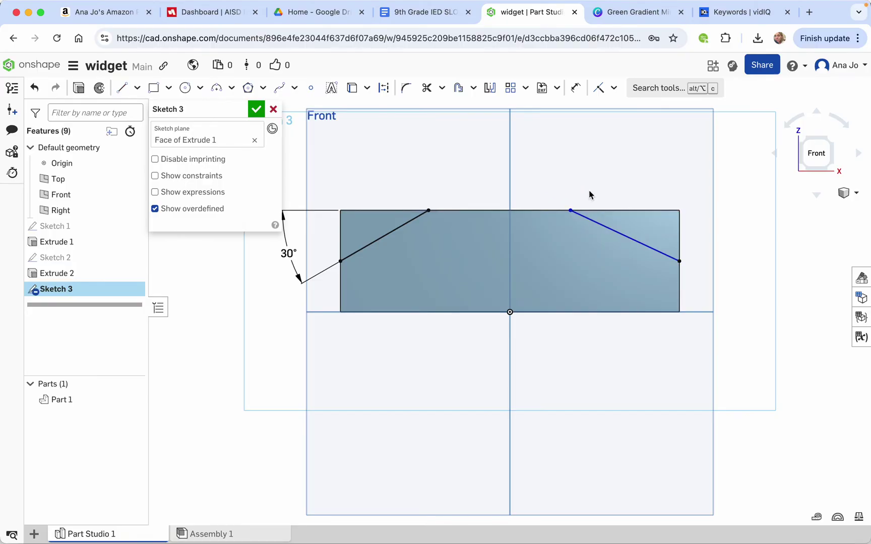
Apply an Equal constraint between the two slanted lines, and finish the sketch
left_click(613, 88)
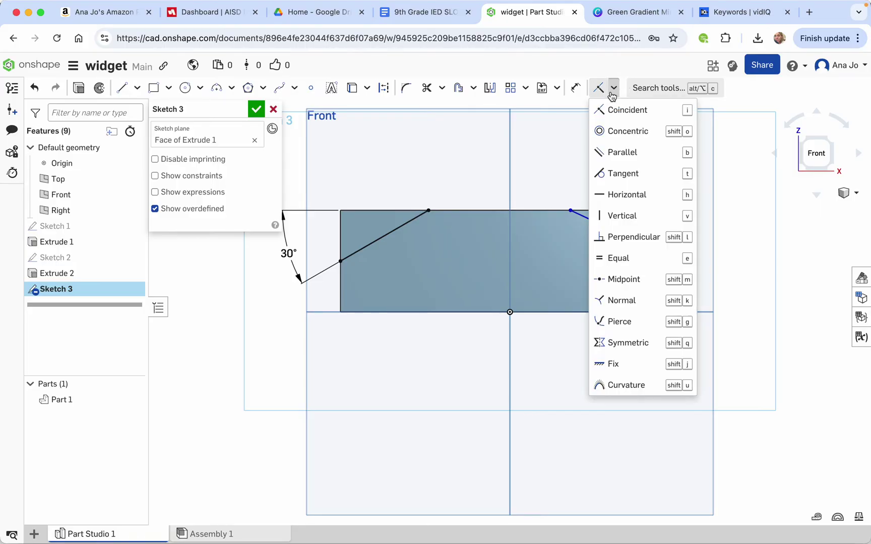
left_click(635, 263)
left_click(388, 234)
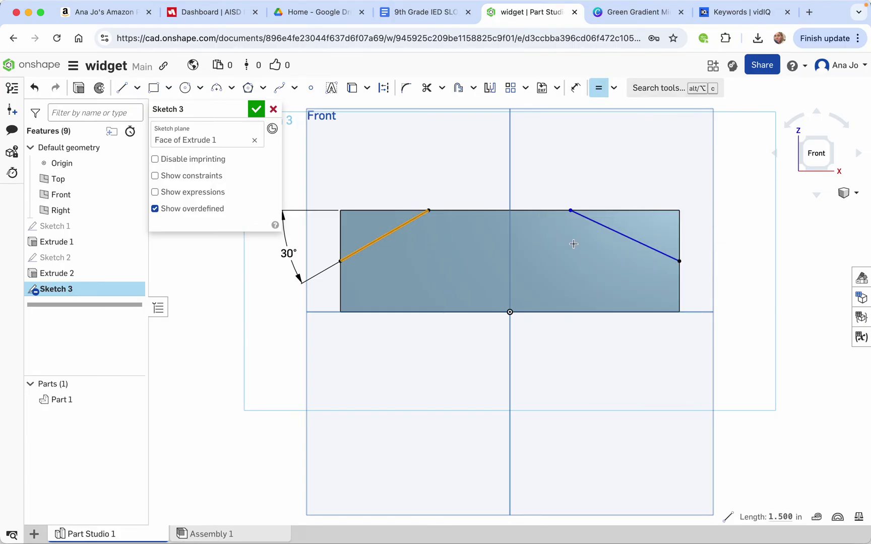
left_click(619, 233)
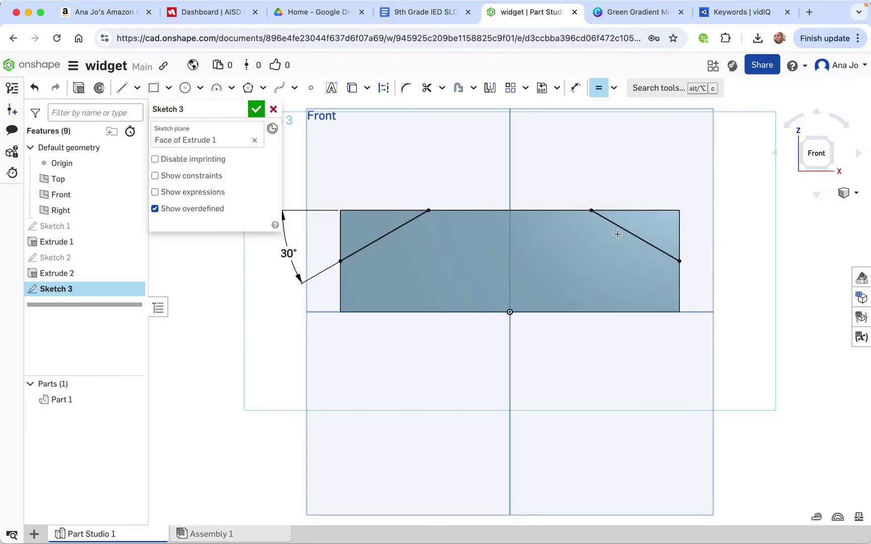
left_click(617, 210)
left_click(256, 109)
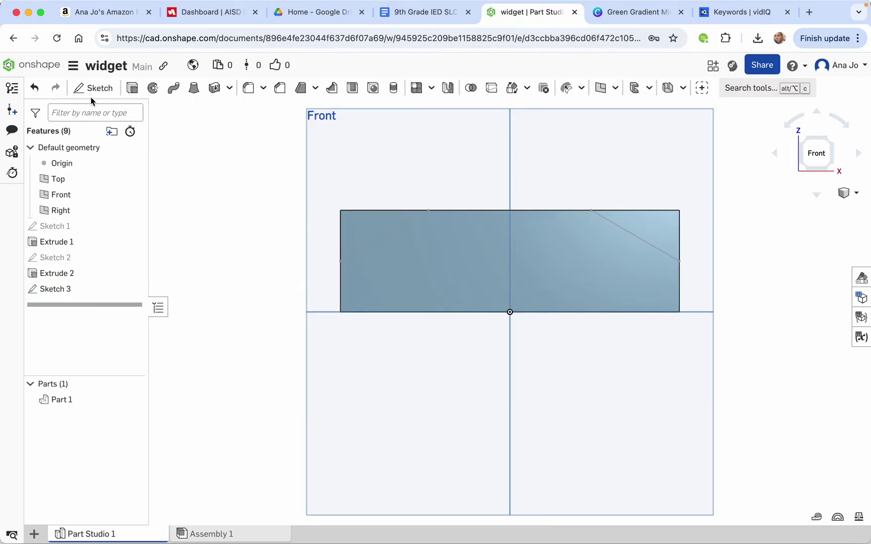
Extrude the two triangular corner regions of the front-face sketch as a 3 in deep Remove cut
left_click(132, 89)
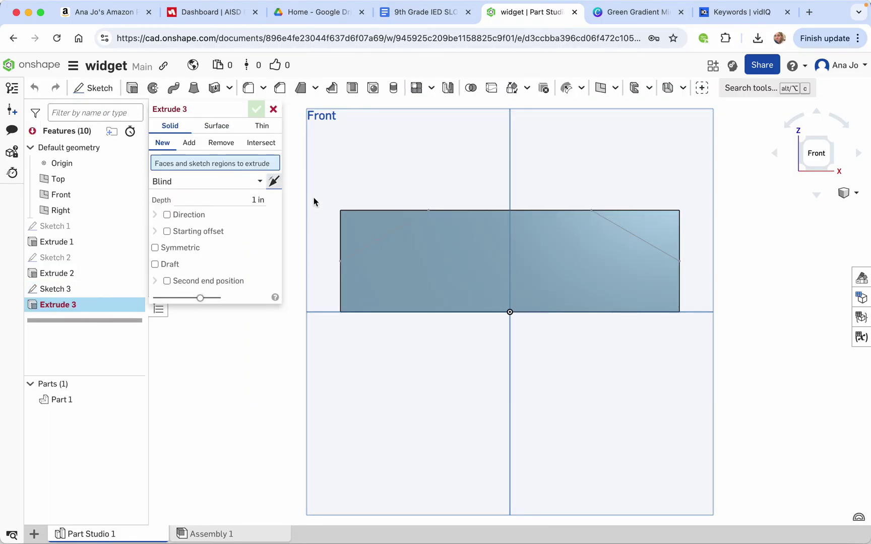
left_click(227, 145)
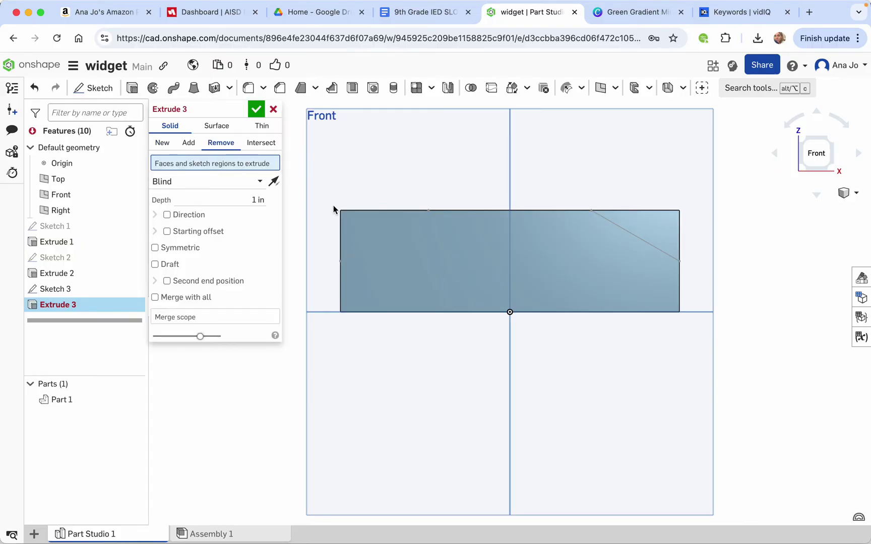
left_click(362, 227)
left_click(654, 231)
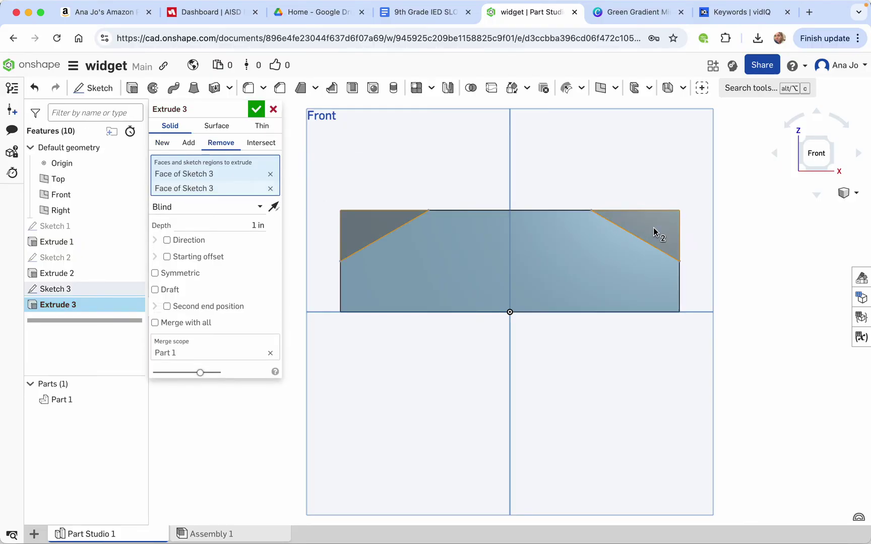
left_click(257, 226)
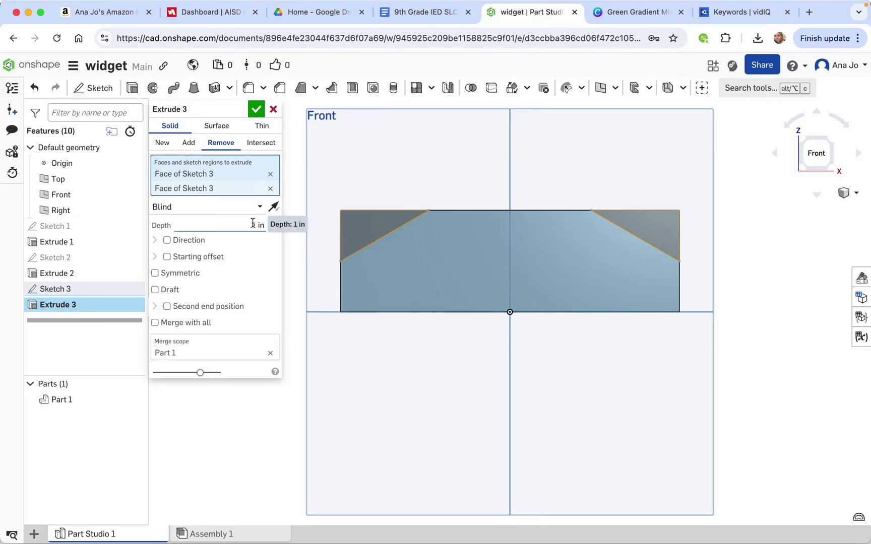
type("3")
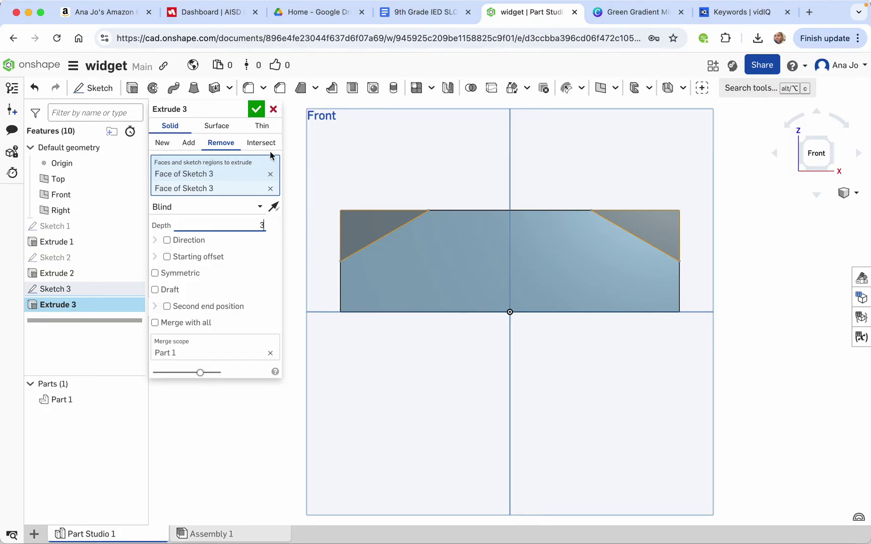
left_click(256, 109)
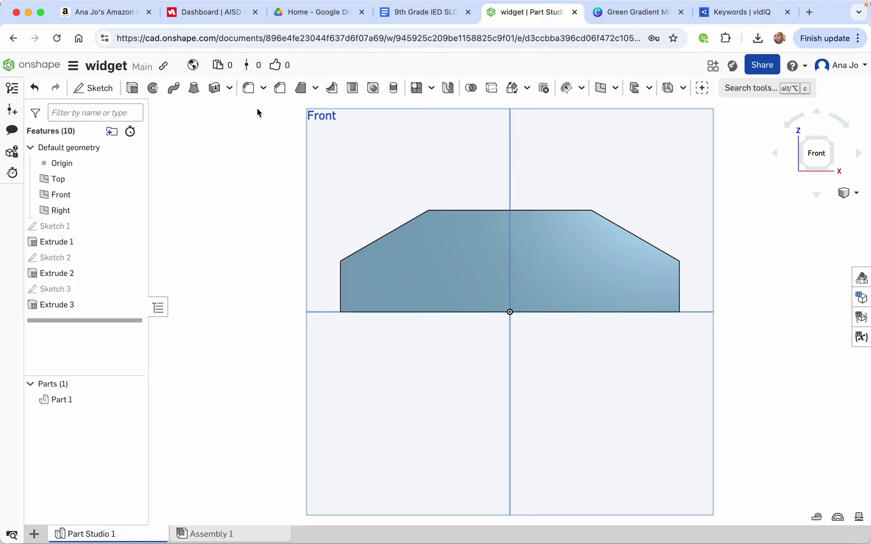
Check the bottom notch dimensions in the widget drawing, and start a sketch on the block's back face in Onshape
left_click(853, 199)
left_click(826, 216)
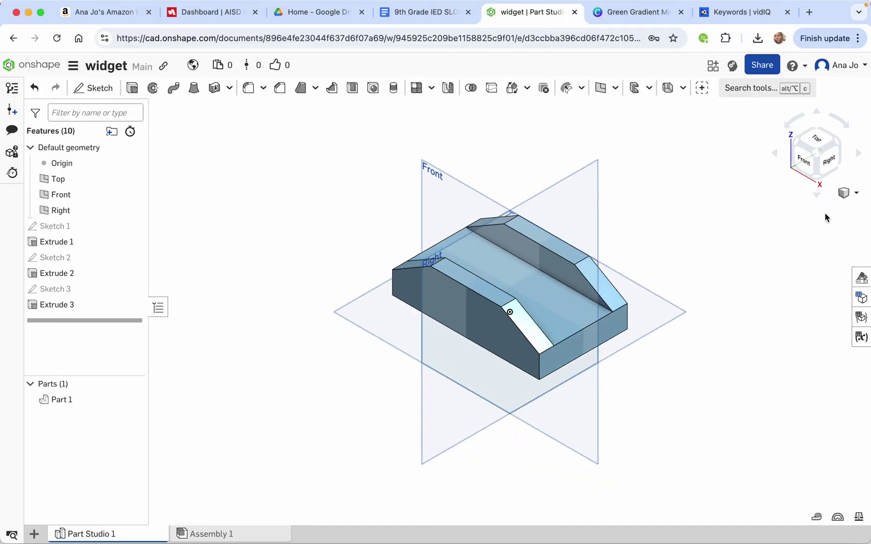
left_click(443, 14)
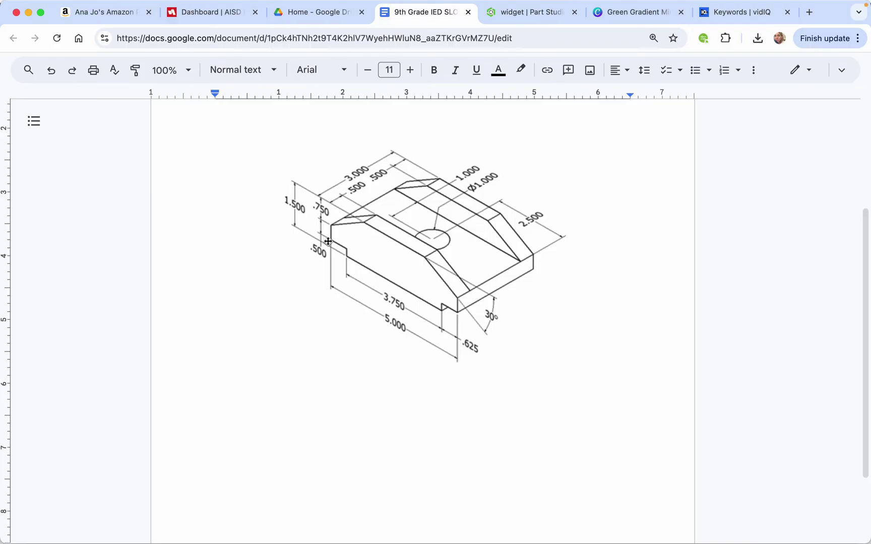
left_click(529, 12)
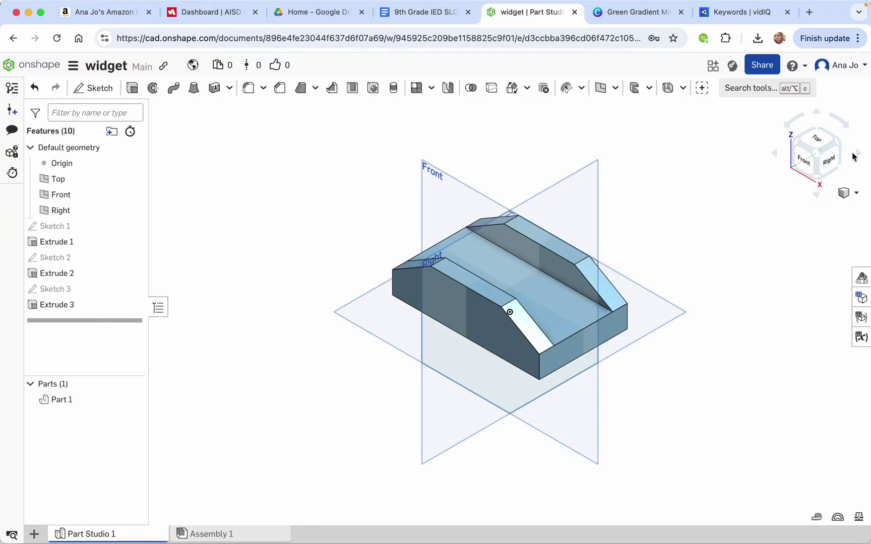
left_click(838, 146)
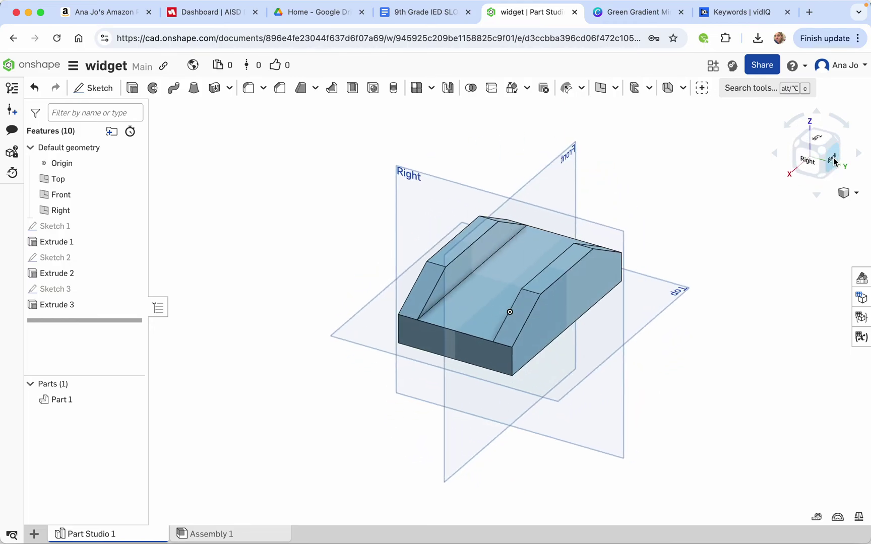
left_click(836, 156)
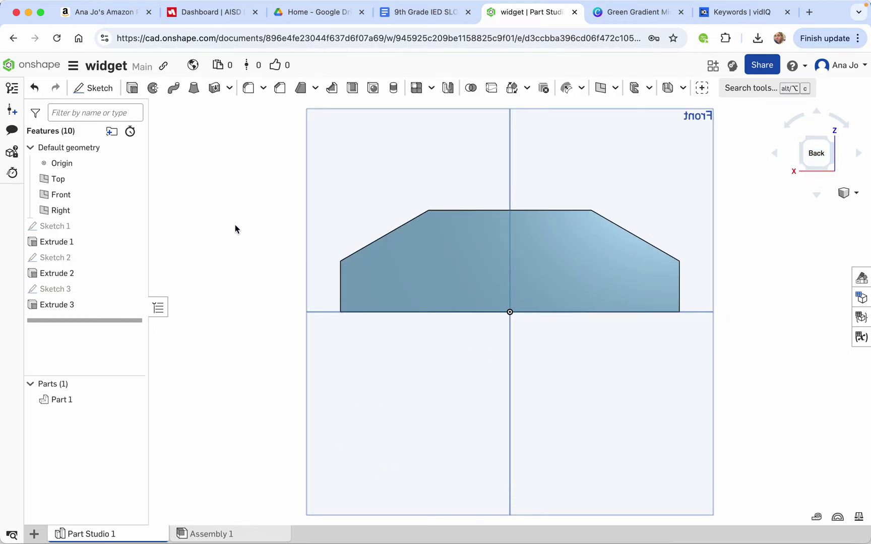
left_click(94, 88)
left_click(455, 294)
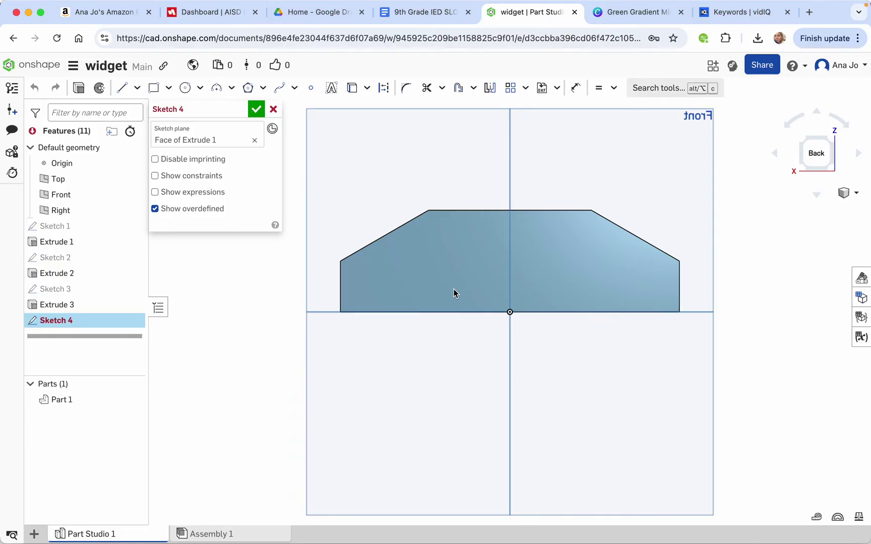
Draw a corner rectangle 0.625 in wide and 0.25 in high from the back face's lower-left corner
left_click(155, 88)
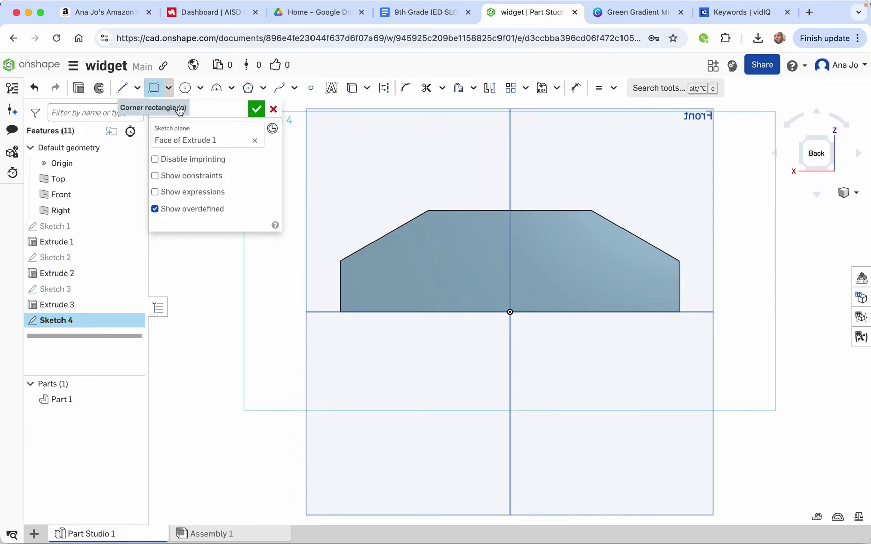
left_click(340, 312)
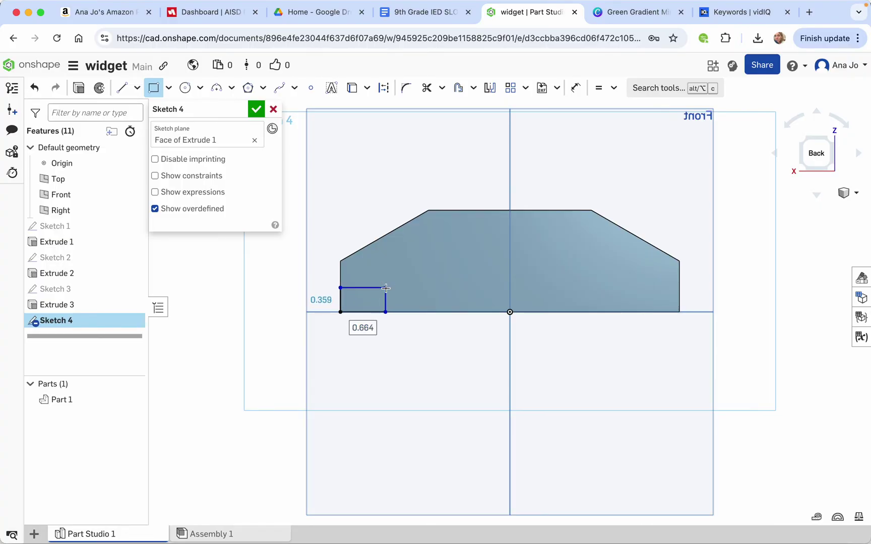
type(".625")
key("Tab")
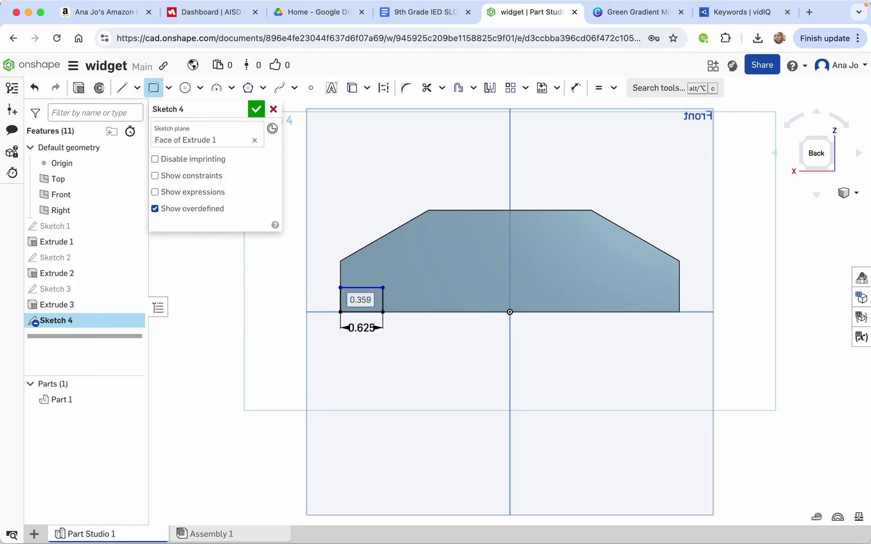
key("BackSpace")
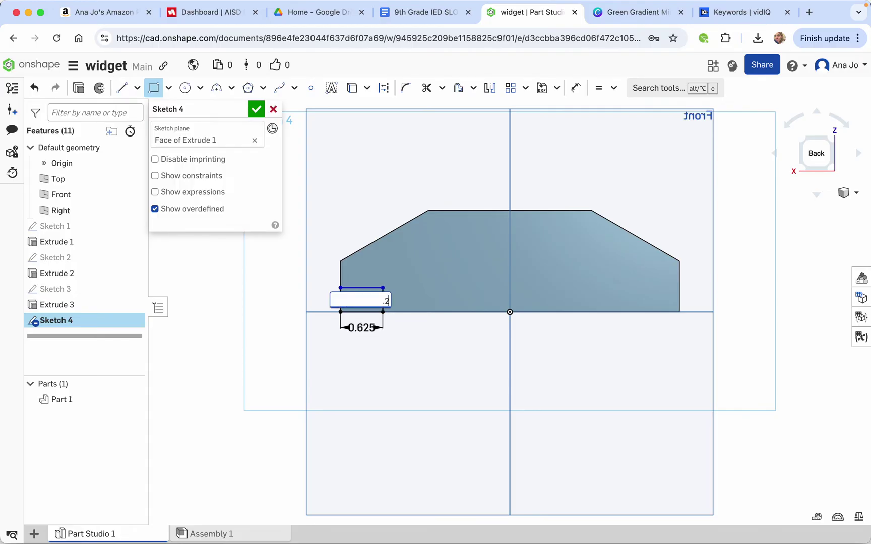
key("Return")
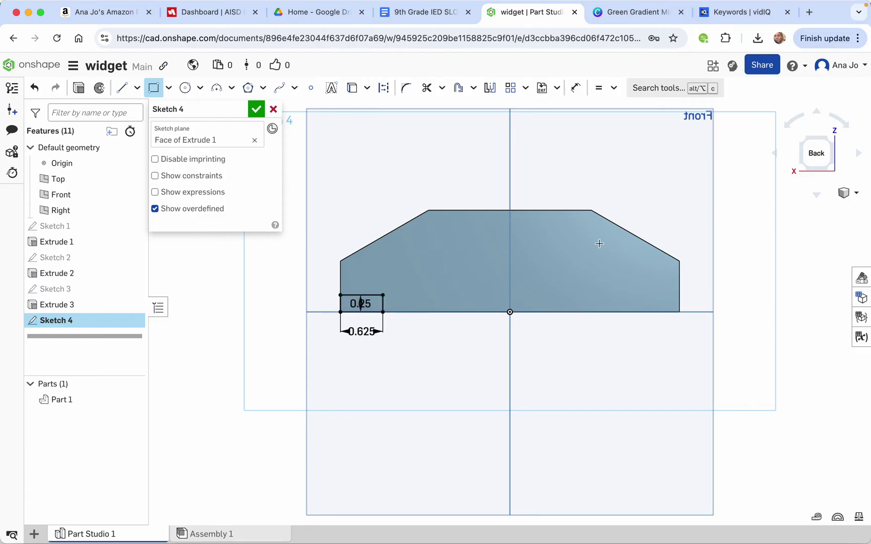
Draw a matching 0.625 by 0.25 in rectangle from the back face's lower-right corner, and finish the sketch
left_click(680, 312)
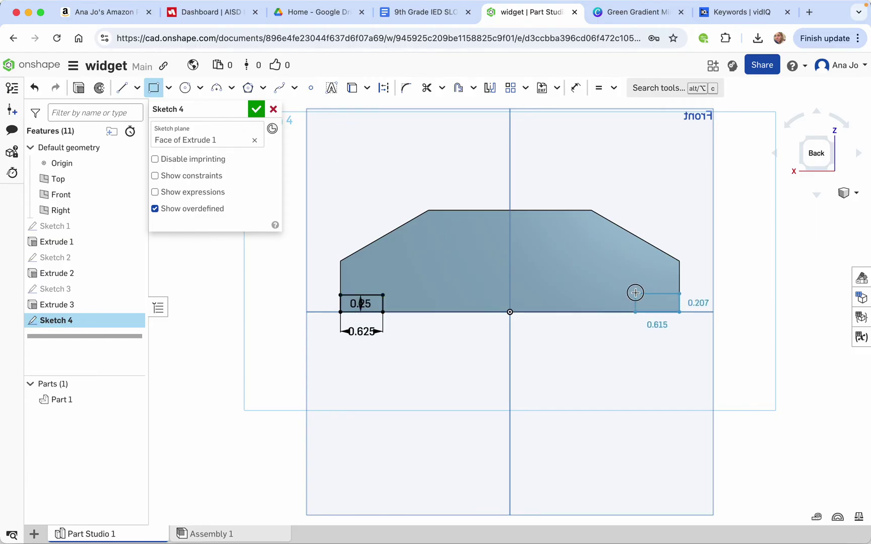
left_click(646, 286)
key("BackSpace")
type(".625")
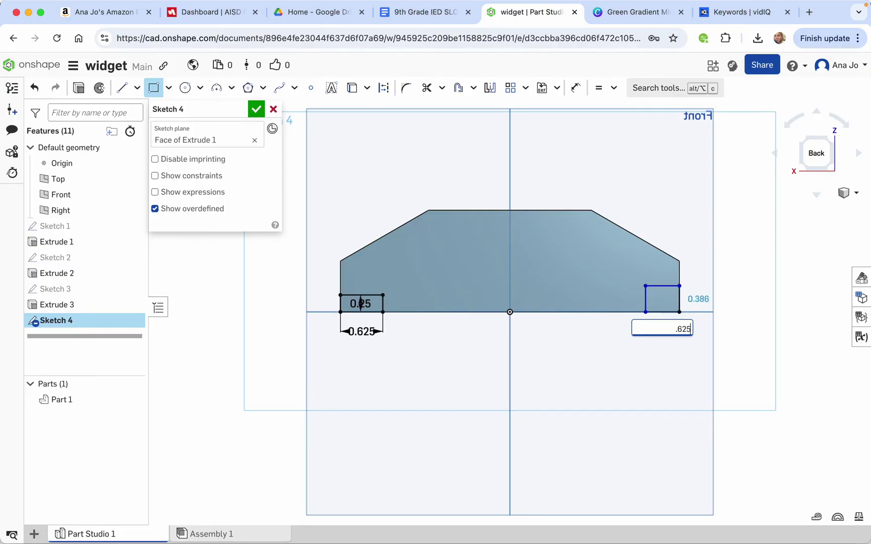
key("Return")
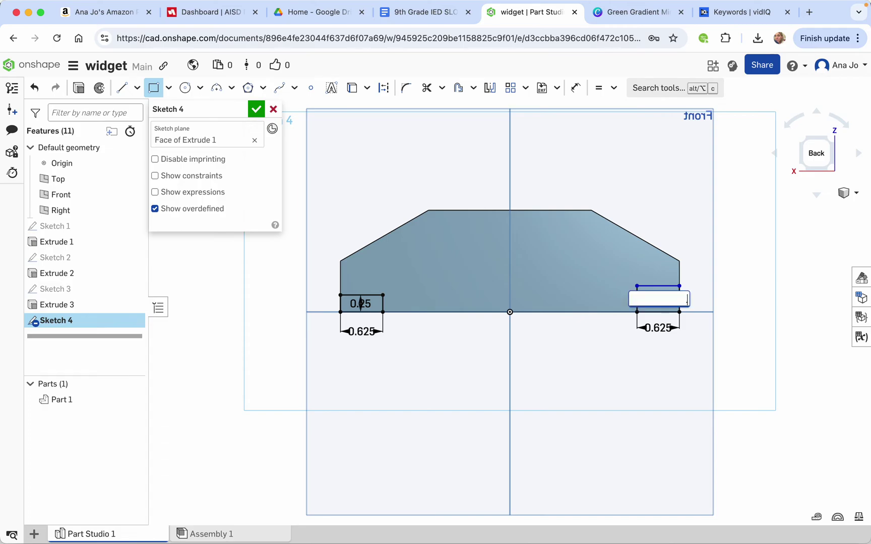
key("Return")
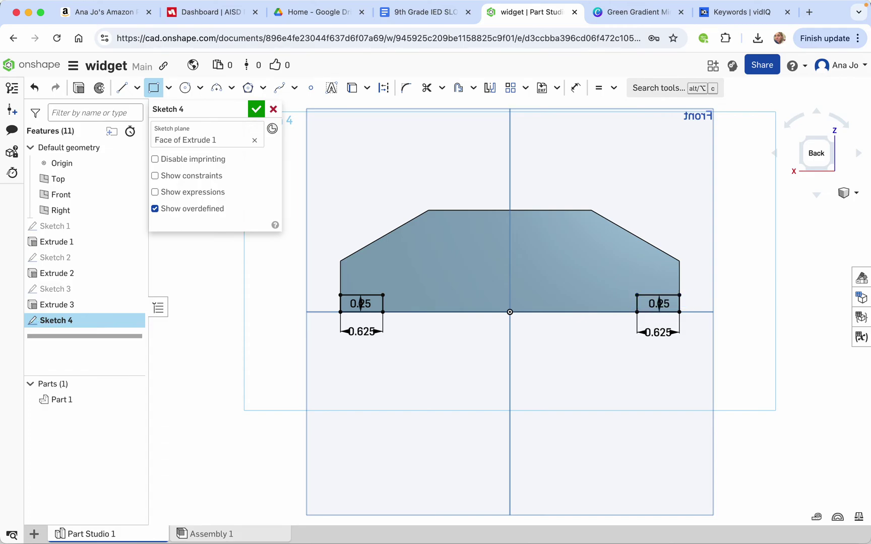
left_click(256, 109)
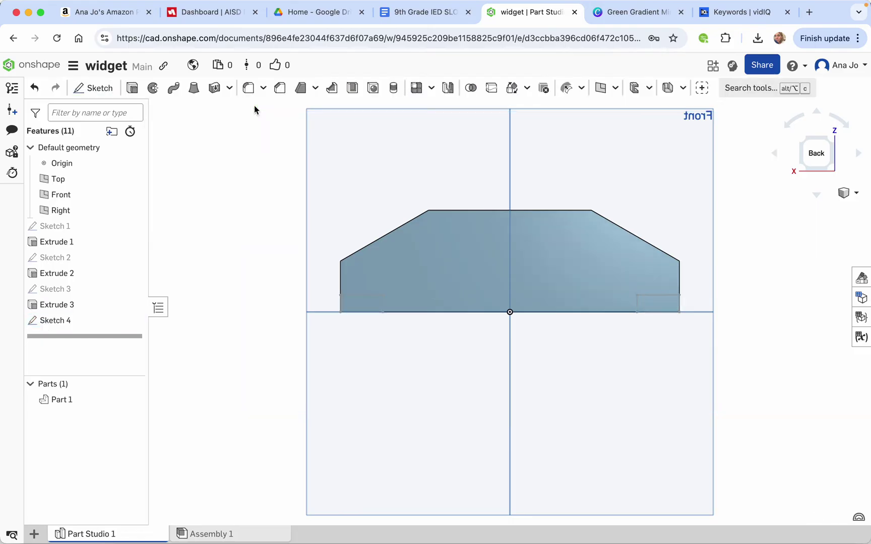
Extrude the two bottom corner rectangles as a 3 in deep Remove cut to form the notches
left_click(132, 88)
left_click(227, 145)
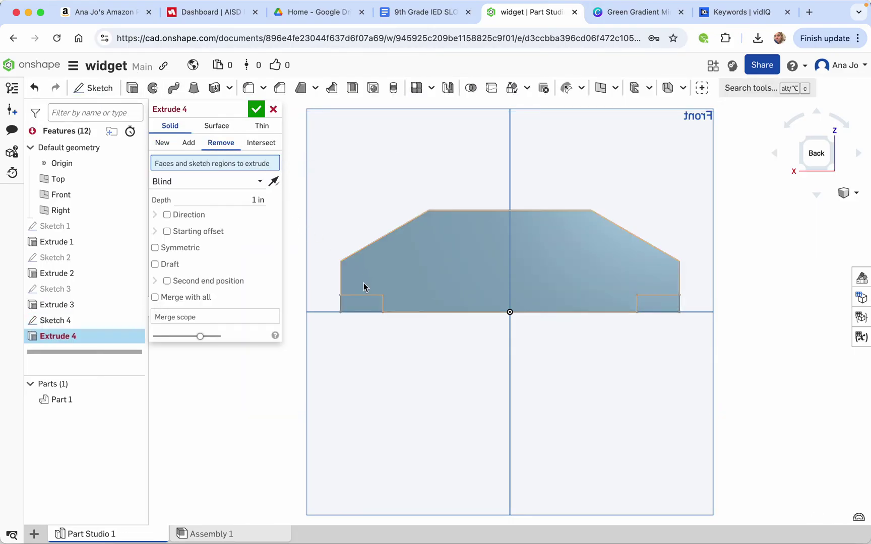
left_click(361, 303)
left_click(659, 305)
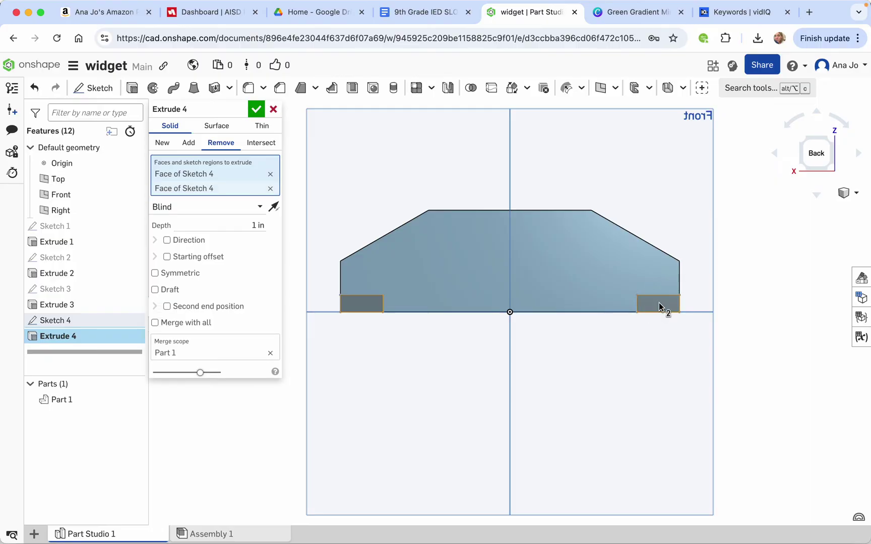
left_click(257, 225)
type("3")
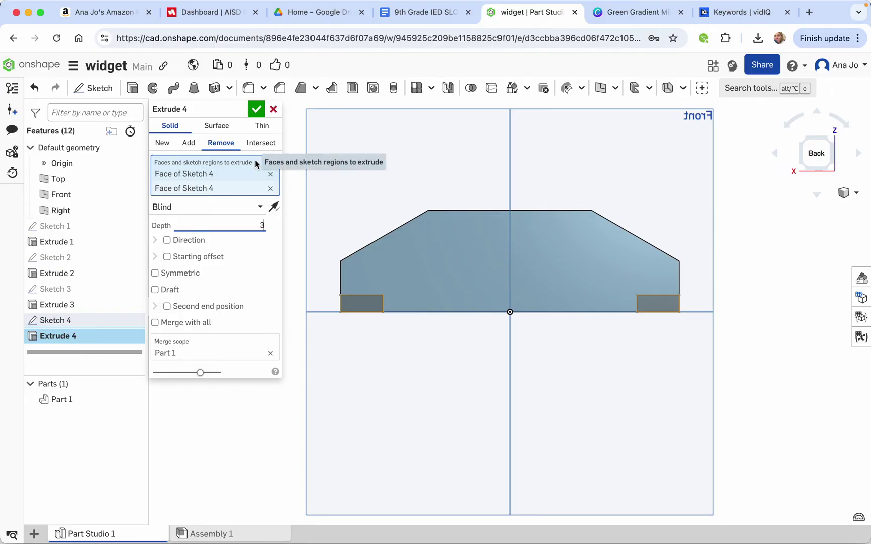
left_click(256, 110)
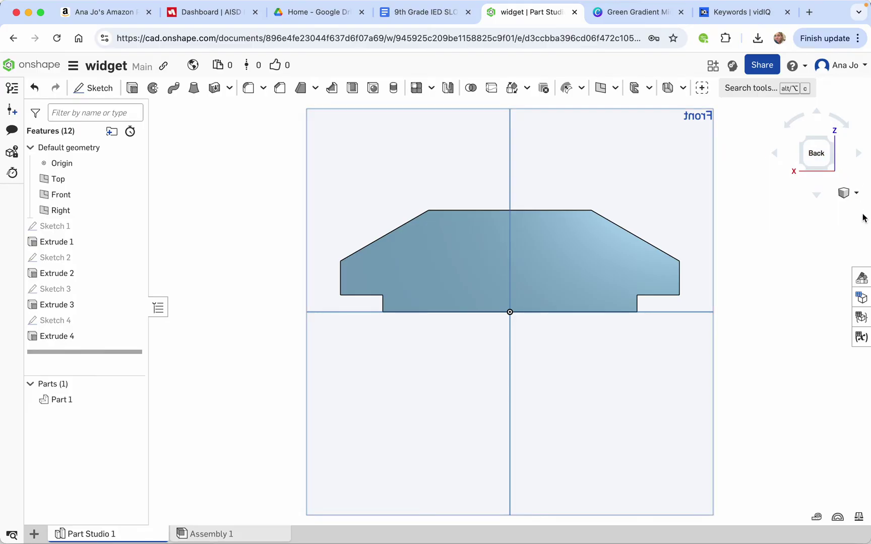
Check the hole's dimensions in the widget drawing, and start a sketch on the channel floor in Onshape
left_click(853, 193)
left_click(826, 209)
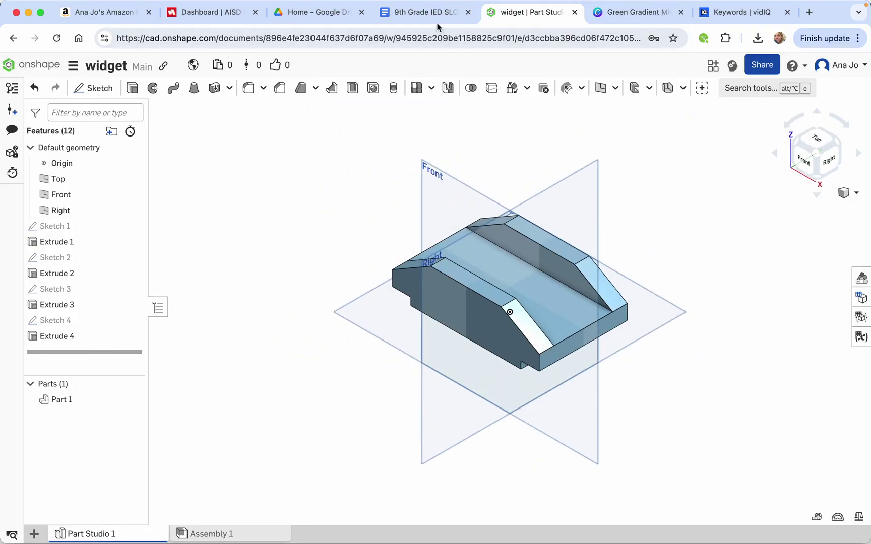
left_click(426, 13)
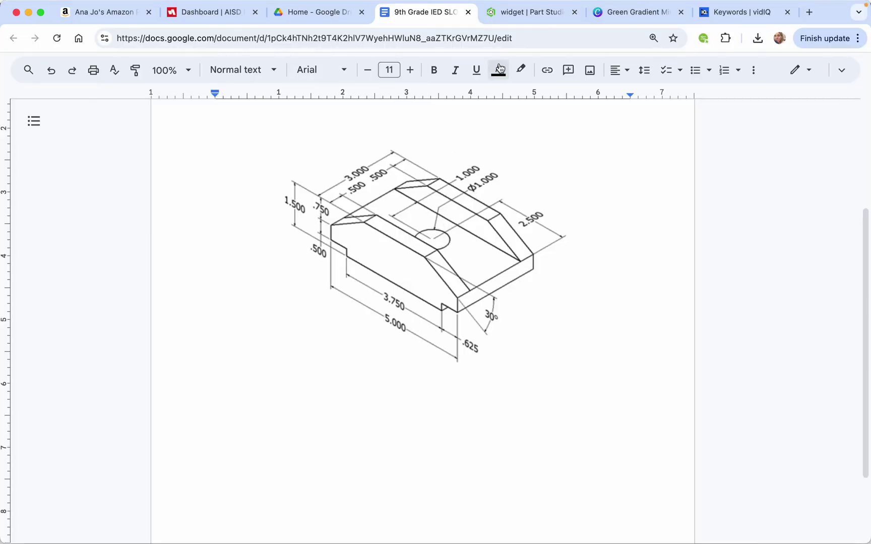
left_click(518, 13)
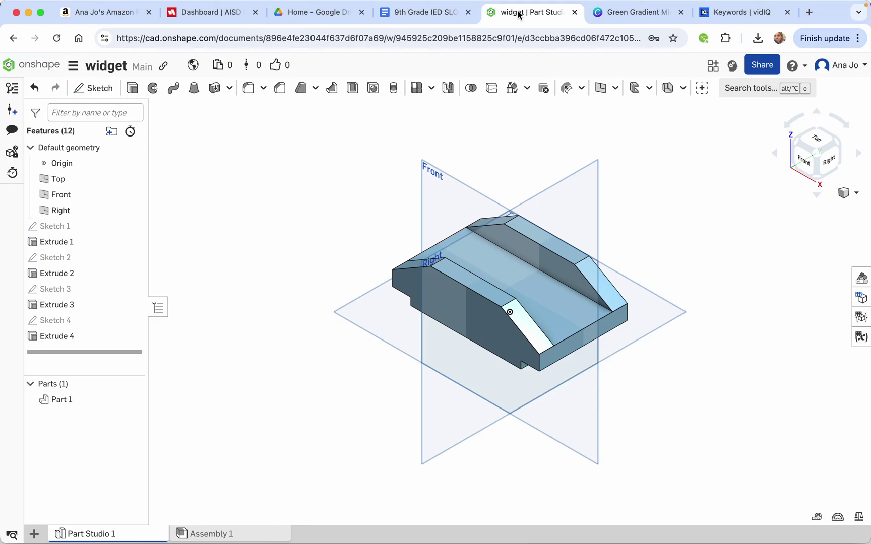
left_click(817, 139)
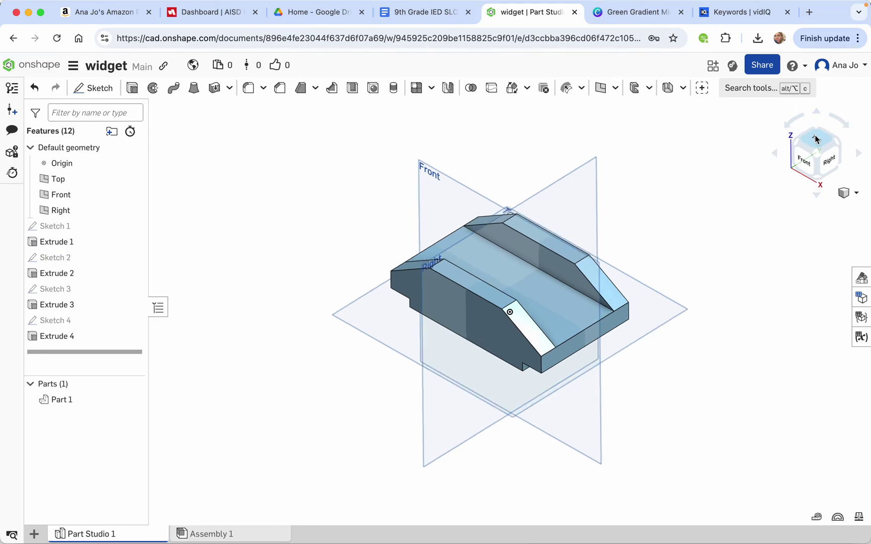
left_click(97, 91)
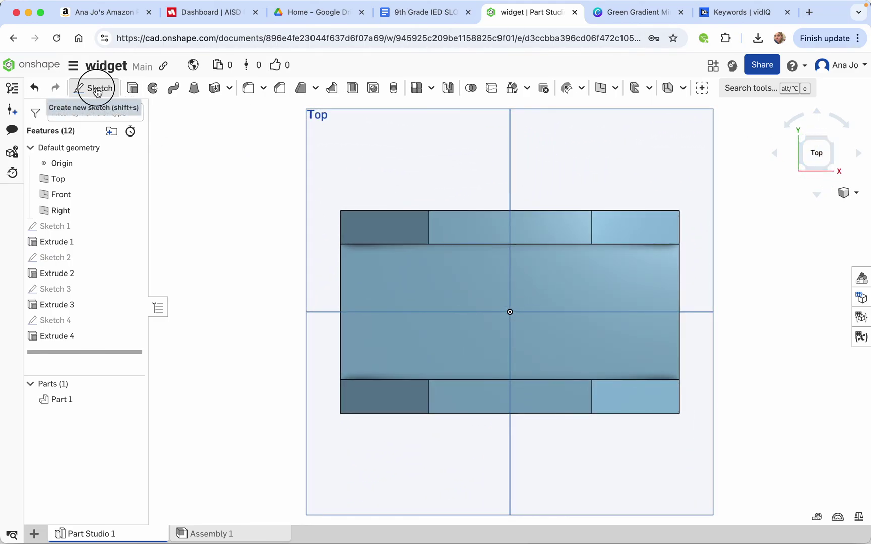
left_click(459, 285)
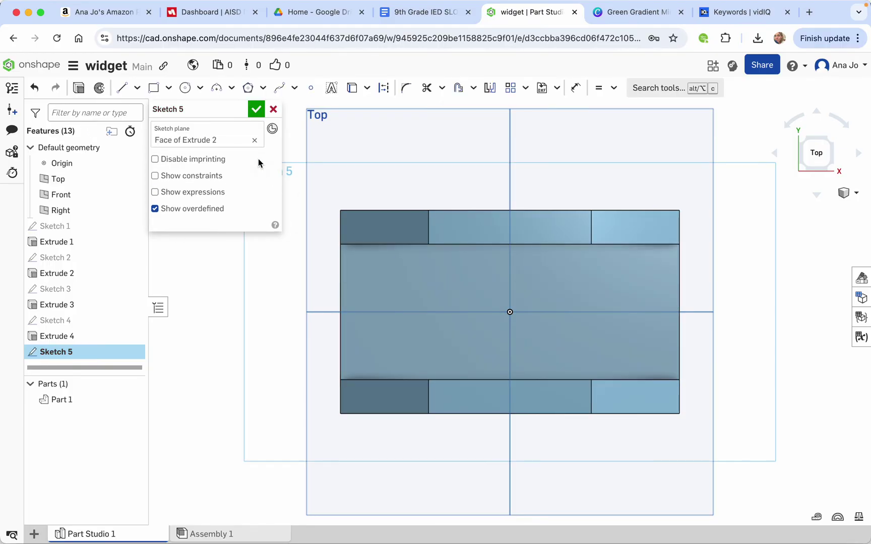
Draw a 1 in diameter circle centred on the origin of the channel floor
left_click(186, 88)
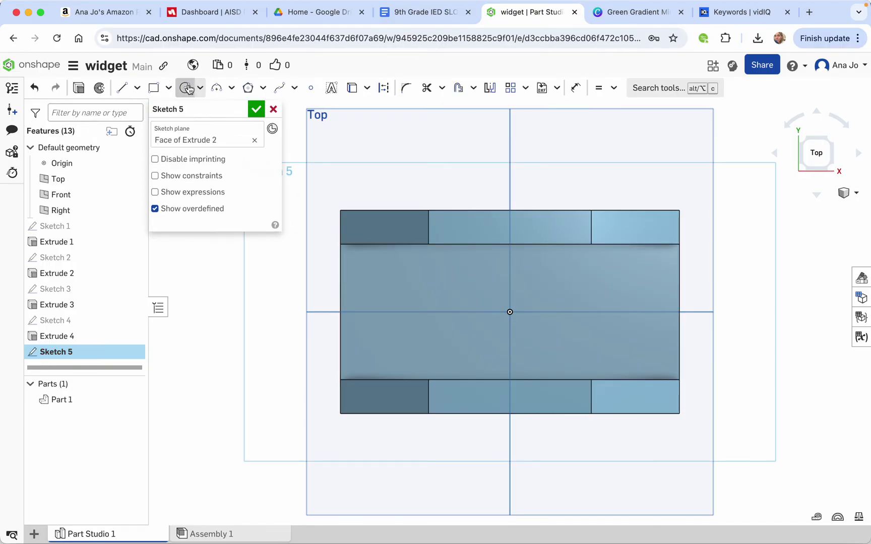
left_click(509, 312)
left_click(479, 285)
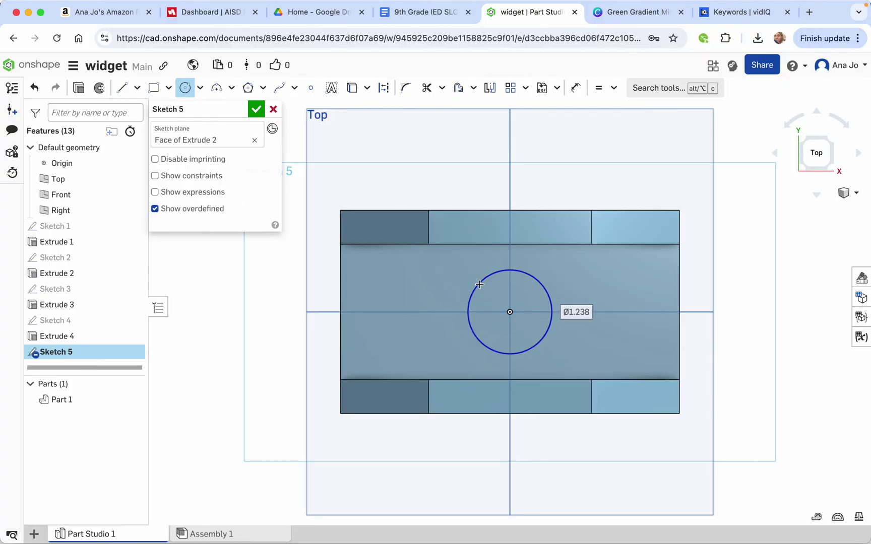
type("1")
key("Return")
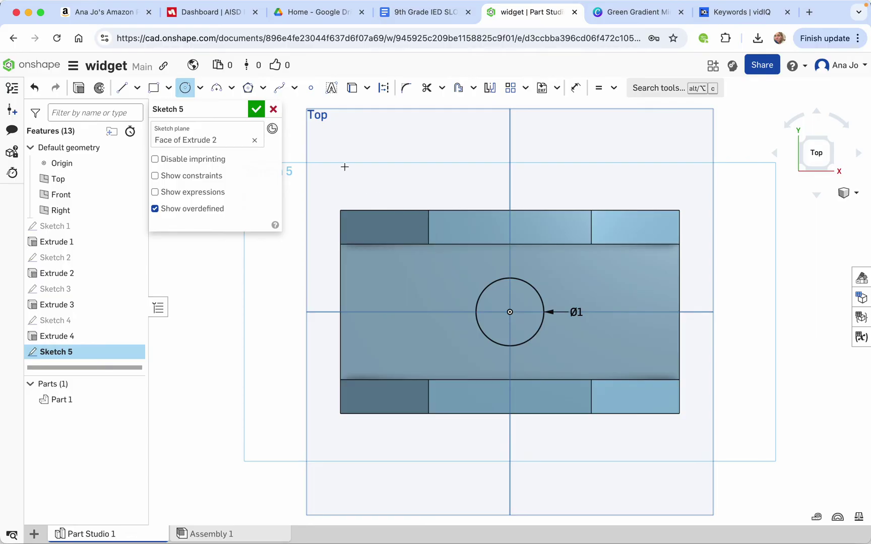
Finish the circle sketch and extrude the circle as a 2 in deep Remove cut to make the through hole
left_click(260, 115)
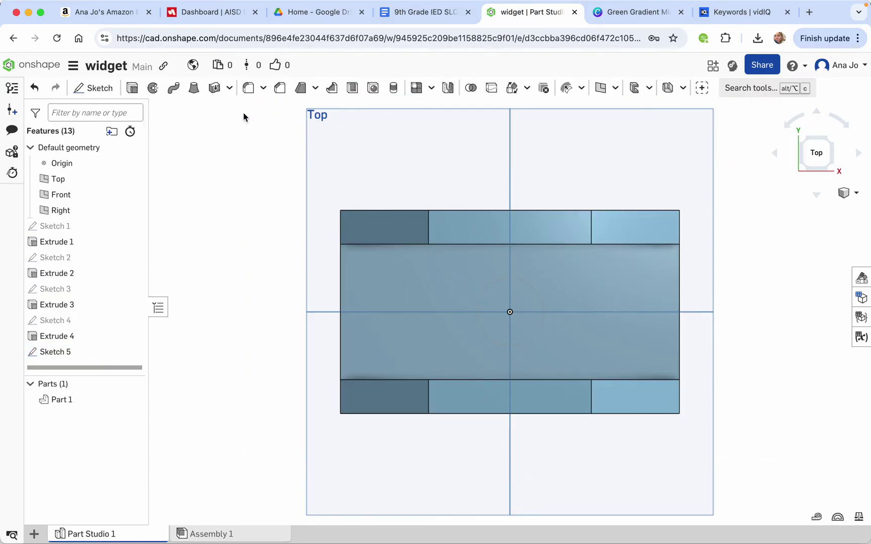
left_click(131, 88)
left_click(509, 298)
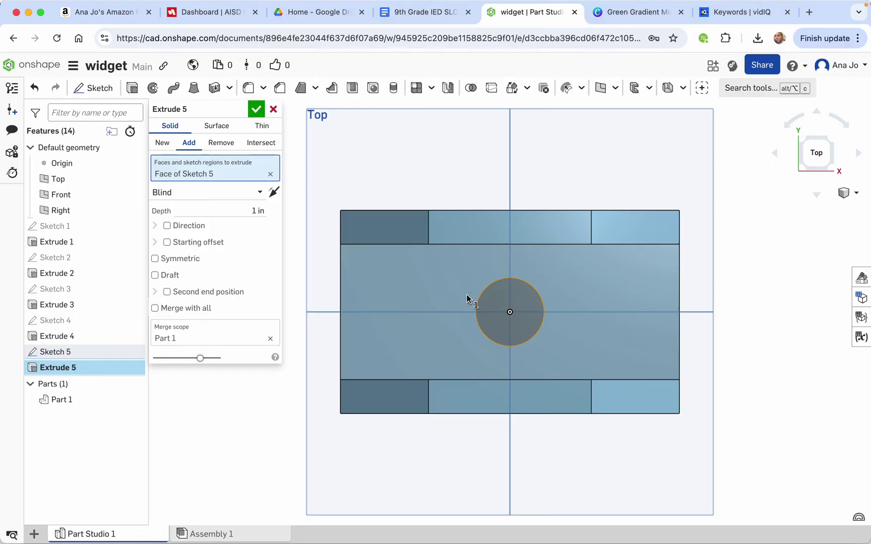
left_click(222, 143)
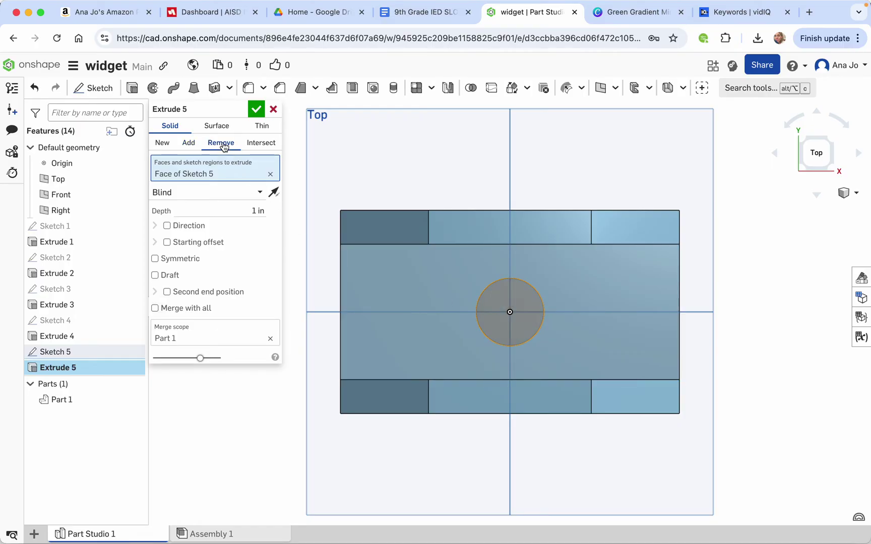
left_click(244, 209)
type("2")
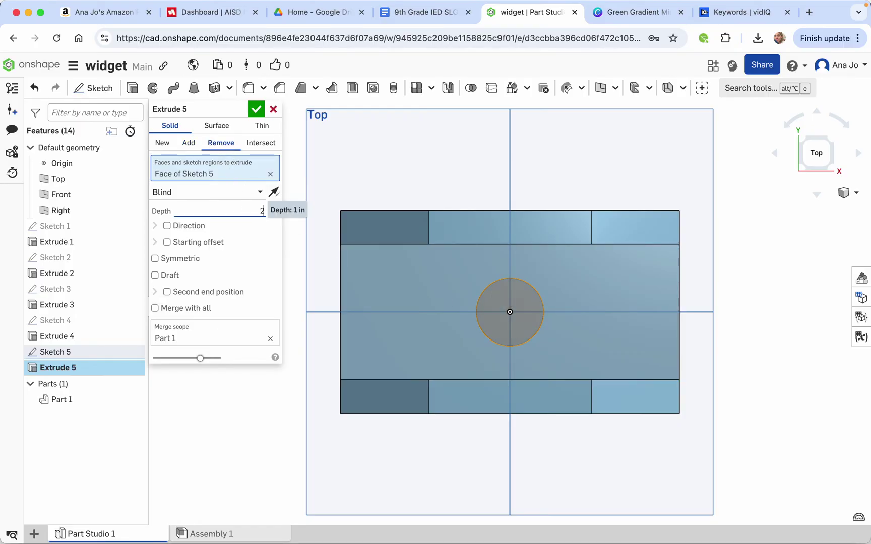
left_click(254, 107)
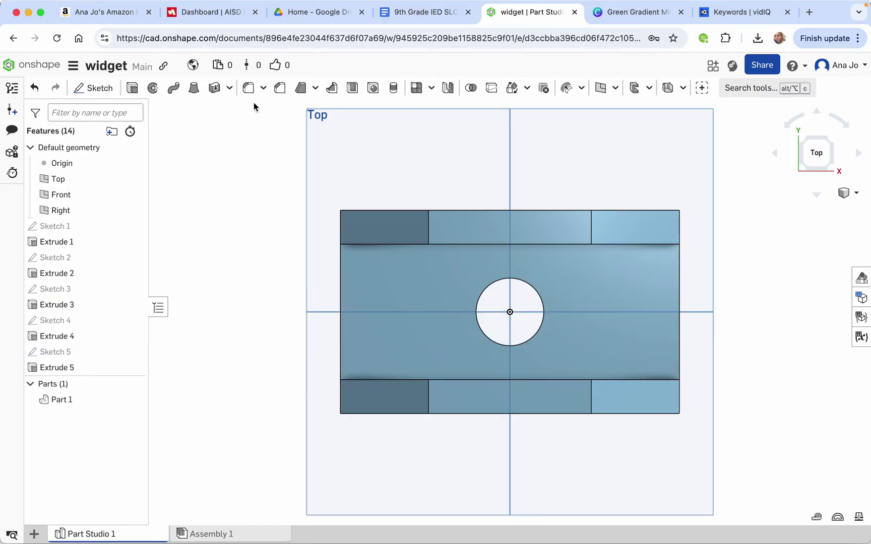
Show the widget in isometric view with the default planes hidden, and compare it with the dimensioned drawing in the Google Docs document
left_click(852, 193)
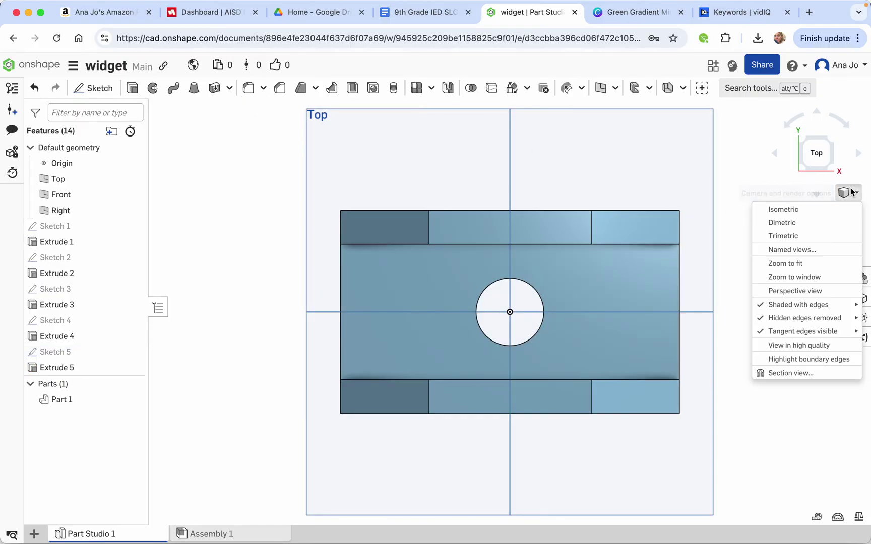
left_click(833, 209)
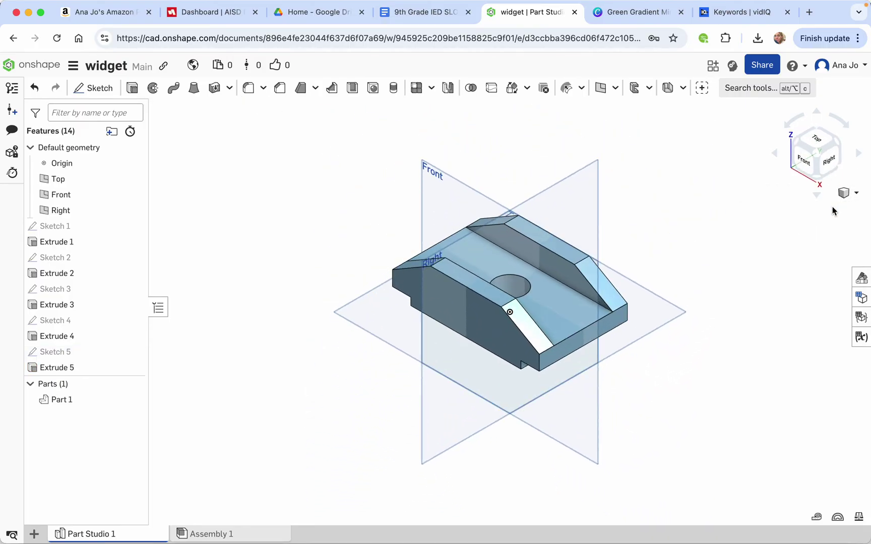
key("p")
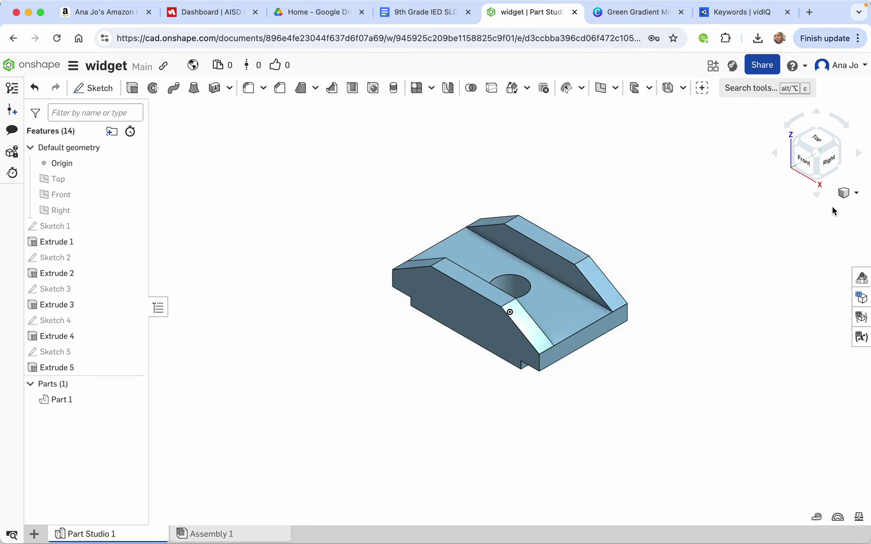
left_click(439, 13)
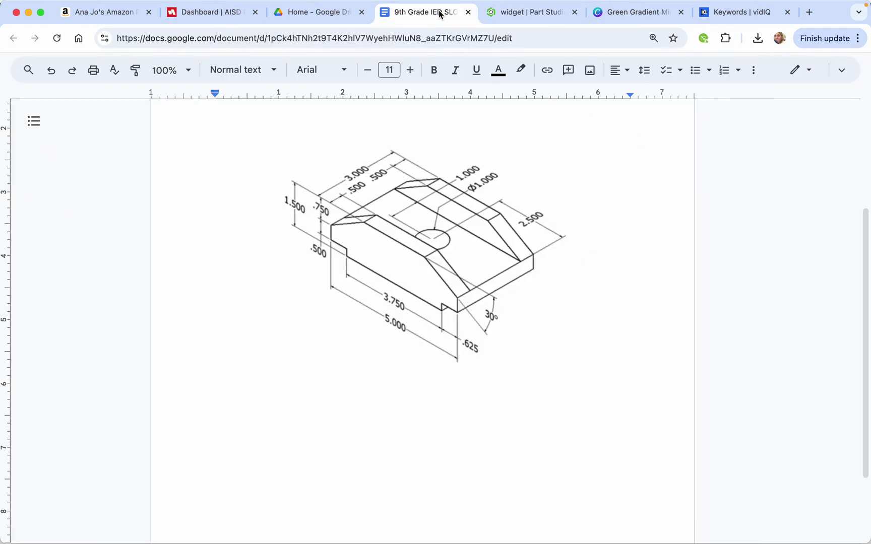
left_click(517, 15)
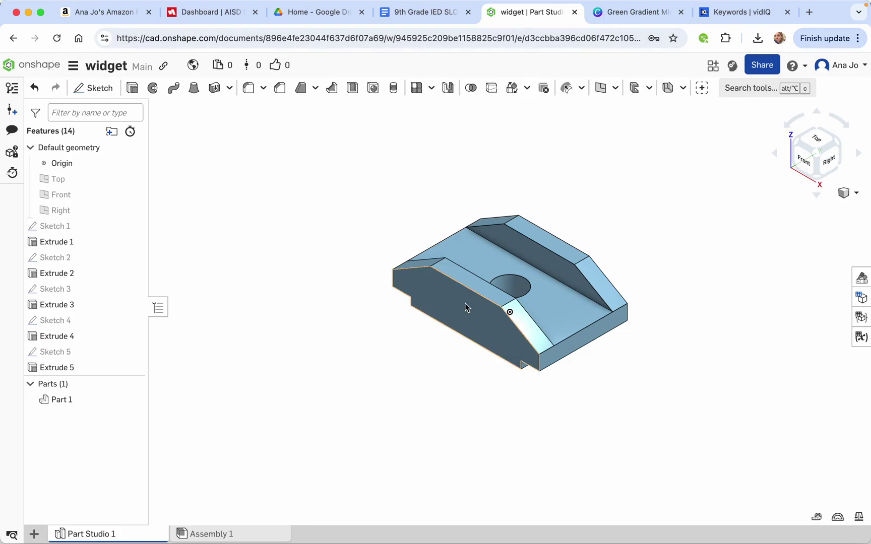
Change the appearance of Part 1 to the orange colour F88701
left_click(111, 401)
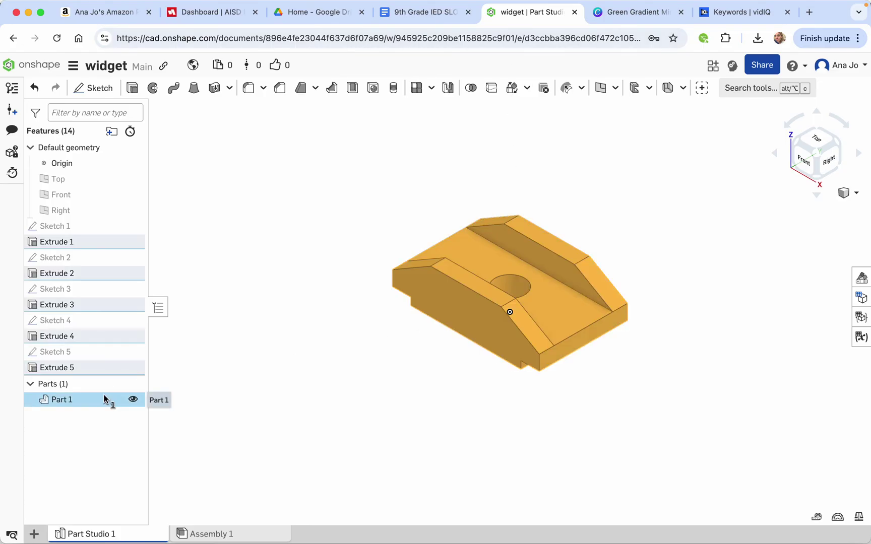
left_click(861, 278)
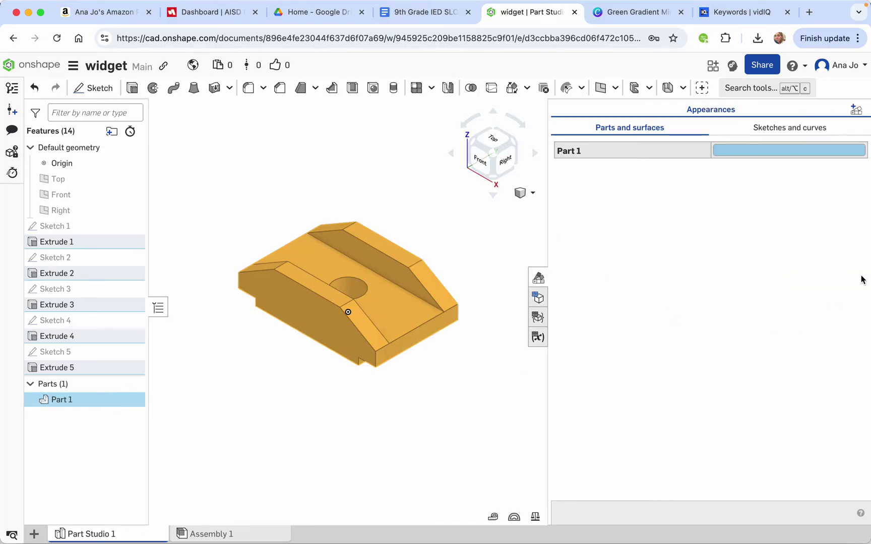
left_click(809, 152)
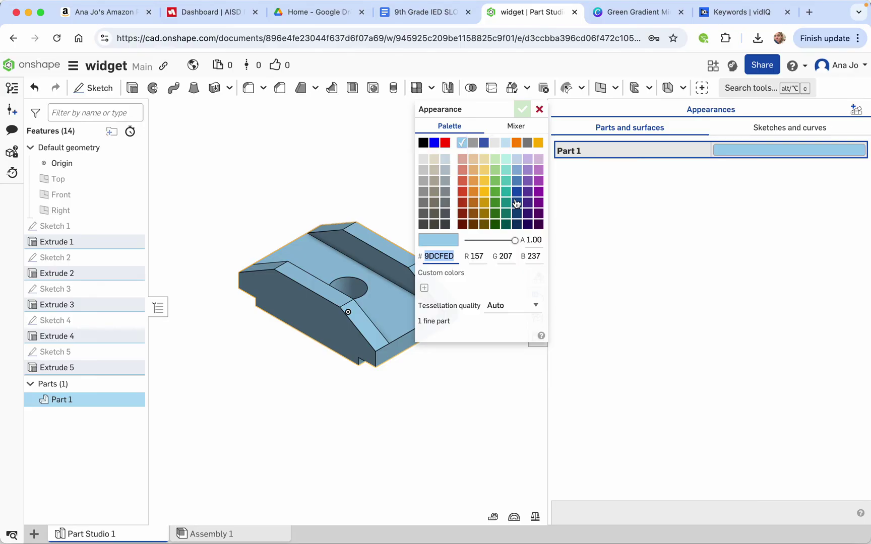
left_click(472, 193)
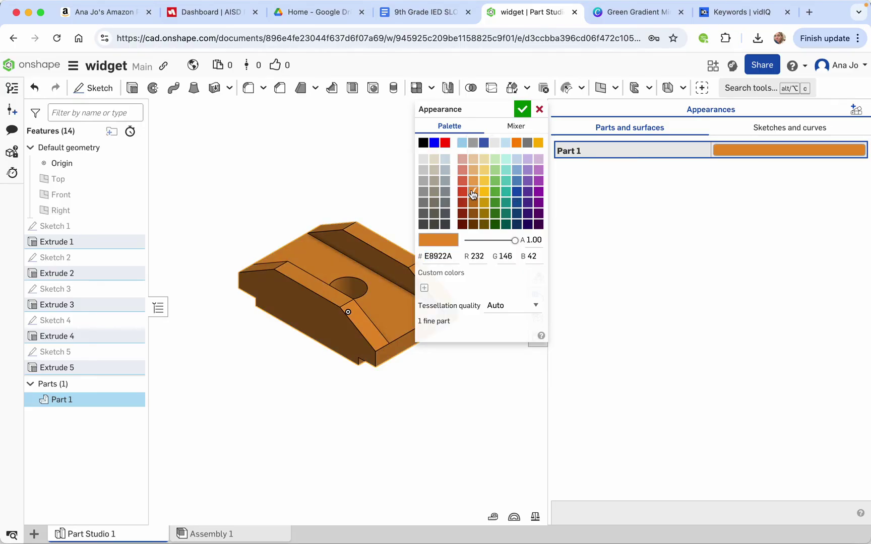
left_click(516, 143)
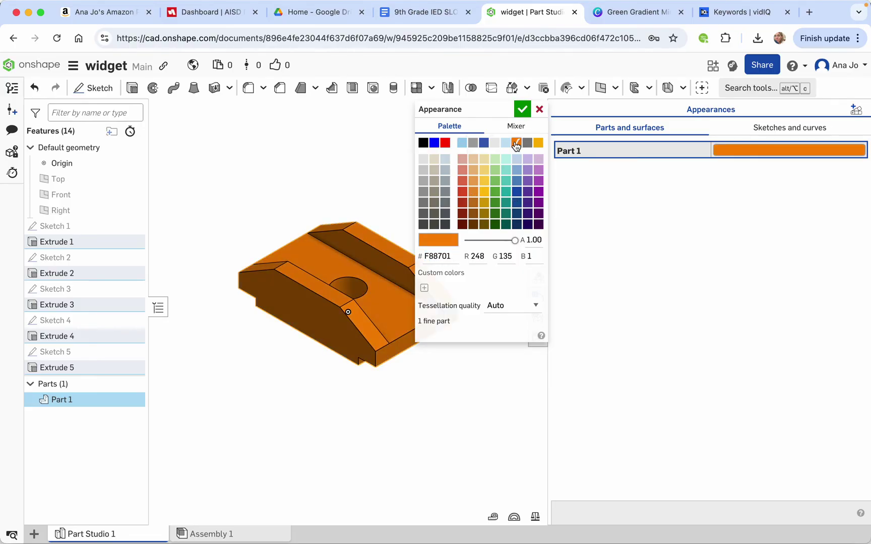
left_click(522, 109)
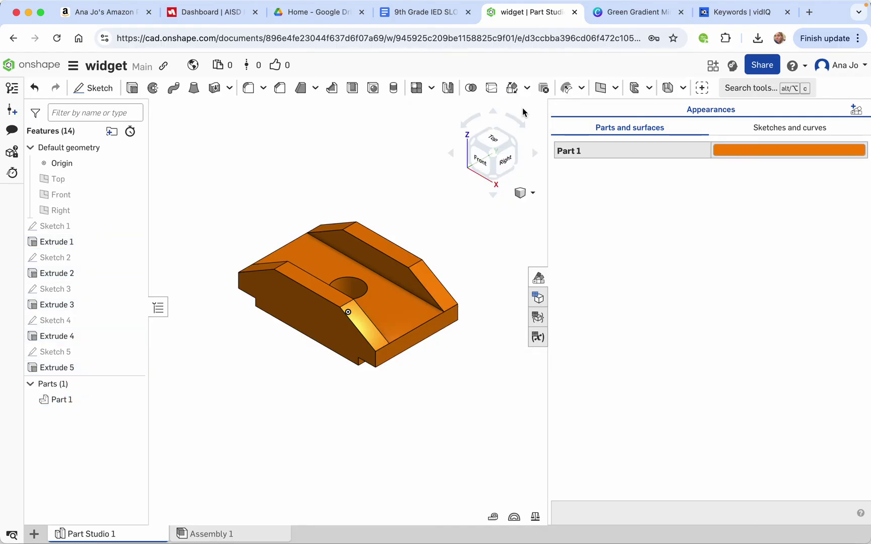
left_click(538, 278)
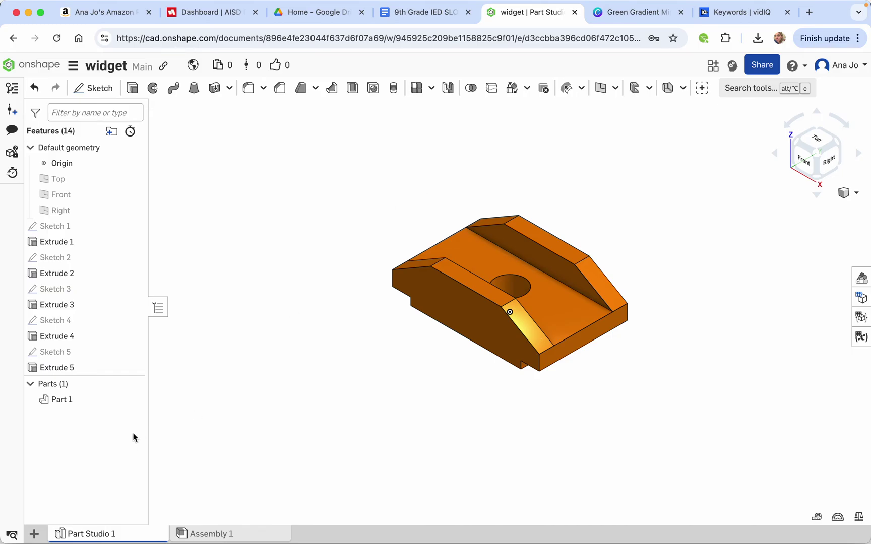
Create a drawing from the ANSI_A_INCH.dwt template with no views, and place a 1:2 front view of Part 1 in the sheet's lower-left area
left_click(34, 535)
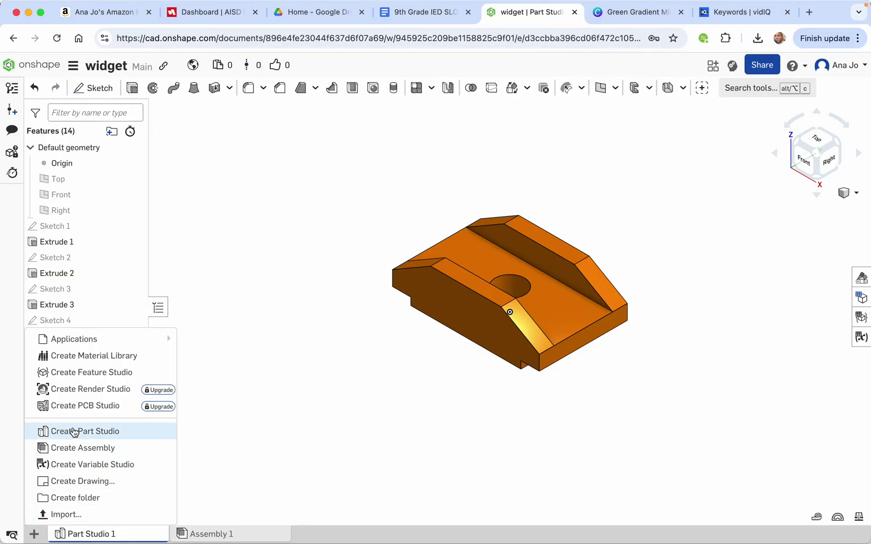
left_click(74, 481)
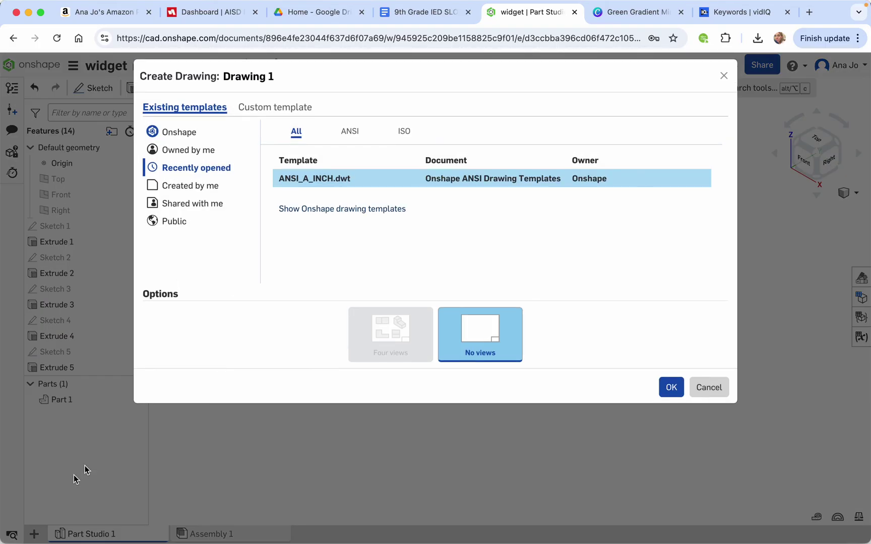
left_click(482, 329)
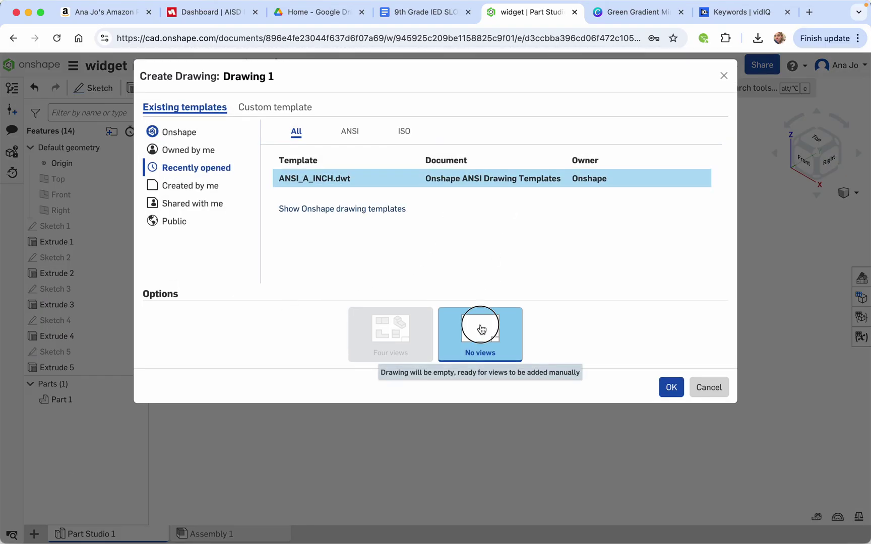
left_click(671, 387)
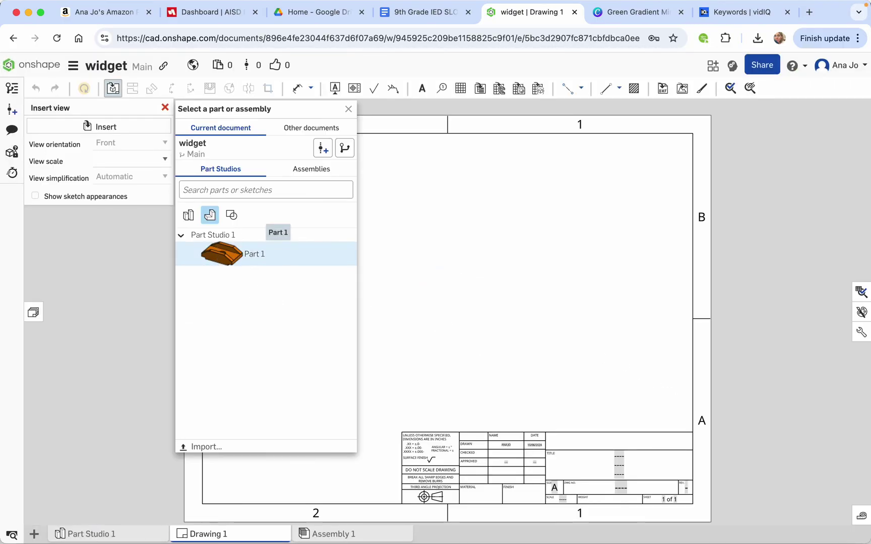
left_click(235, 257)
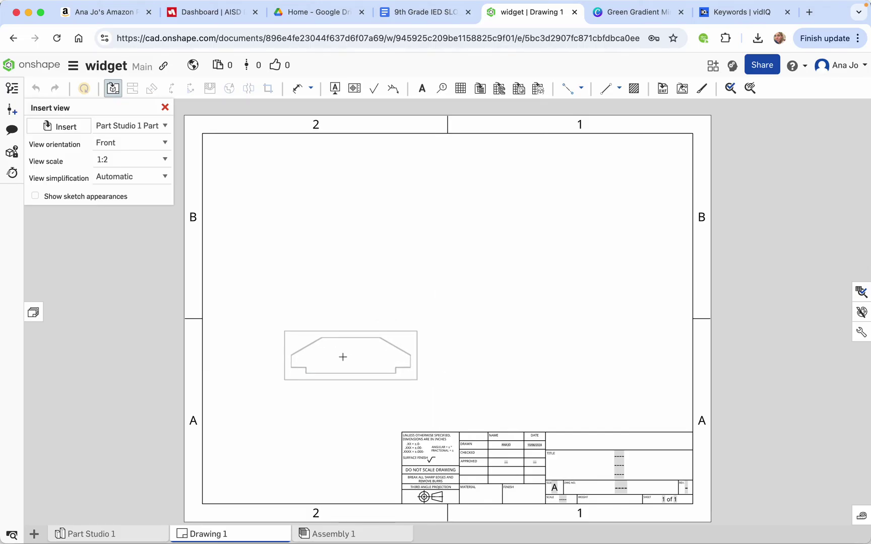
left_click(322, 346)
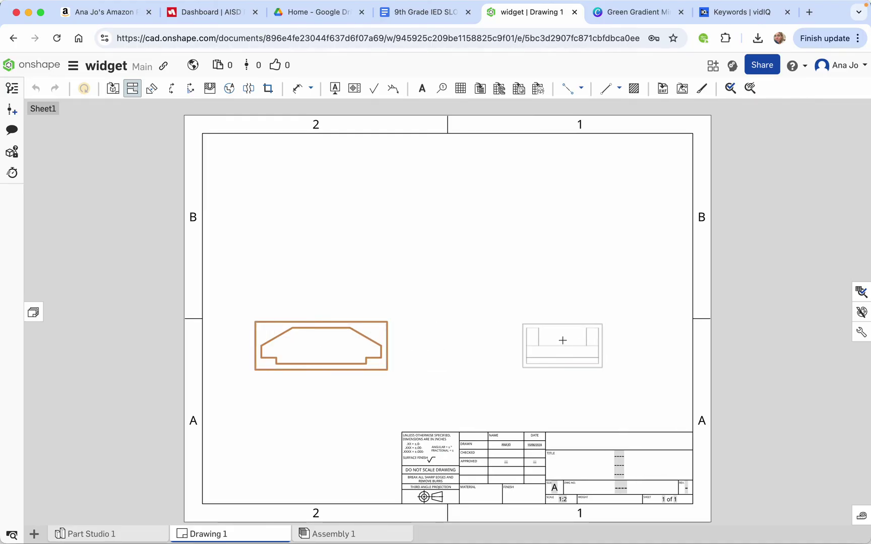
Project right, top and isometric views from the front view, and move the front view slightly down the sheet
left_click(563, 343)
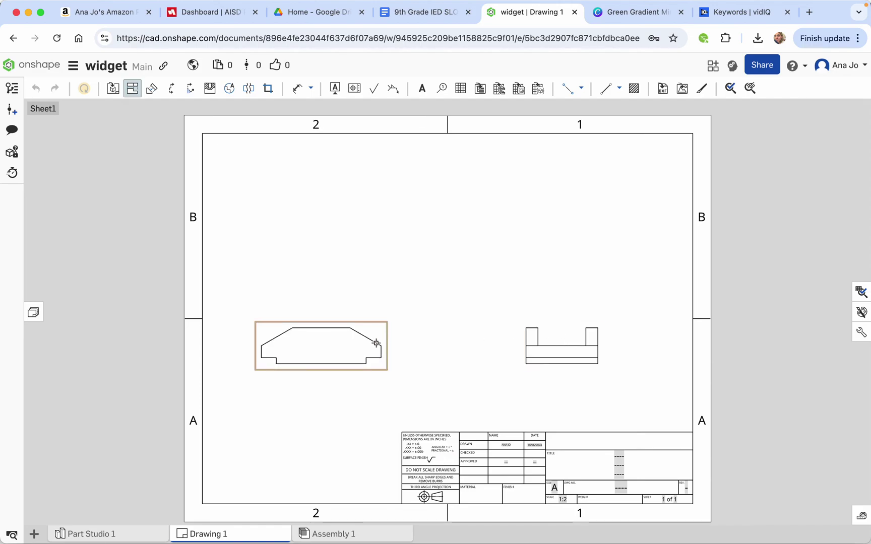
left_click(319, 354)
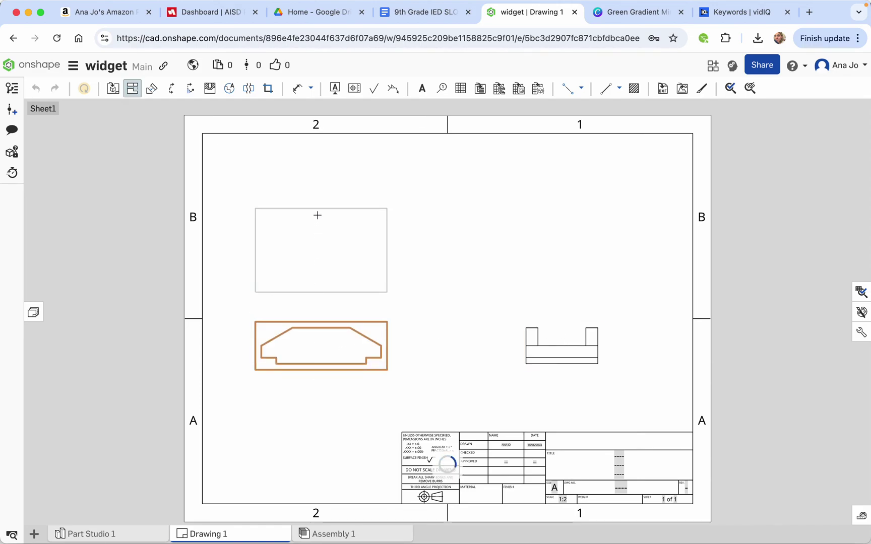
left_click(321, 208)
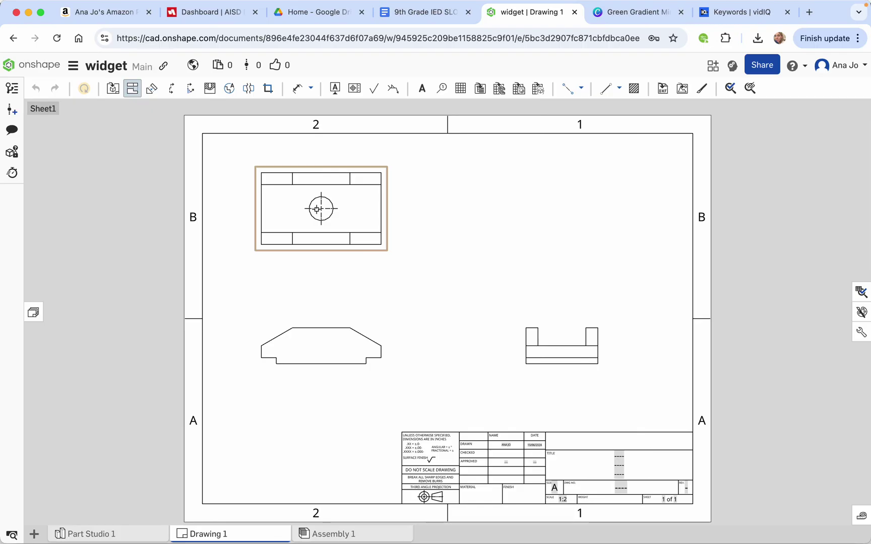
left_click(315, 338)
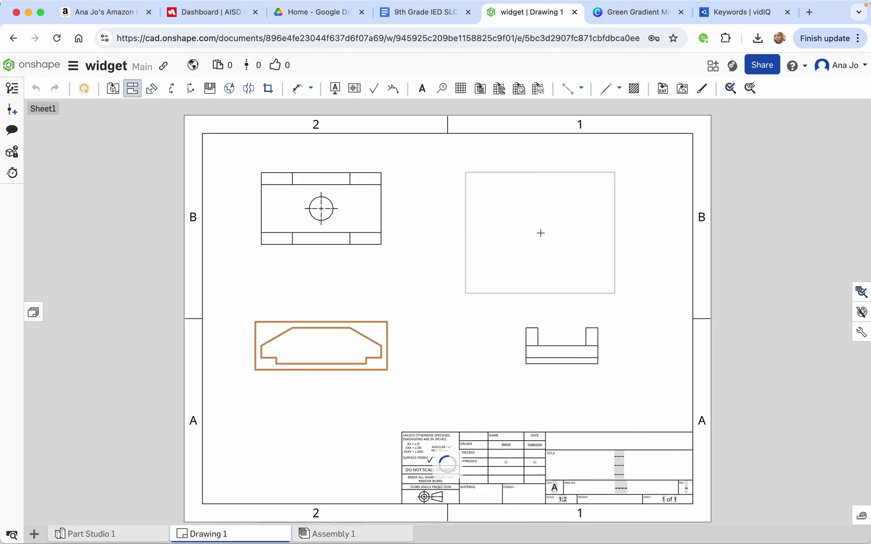
left_click(574, 218)
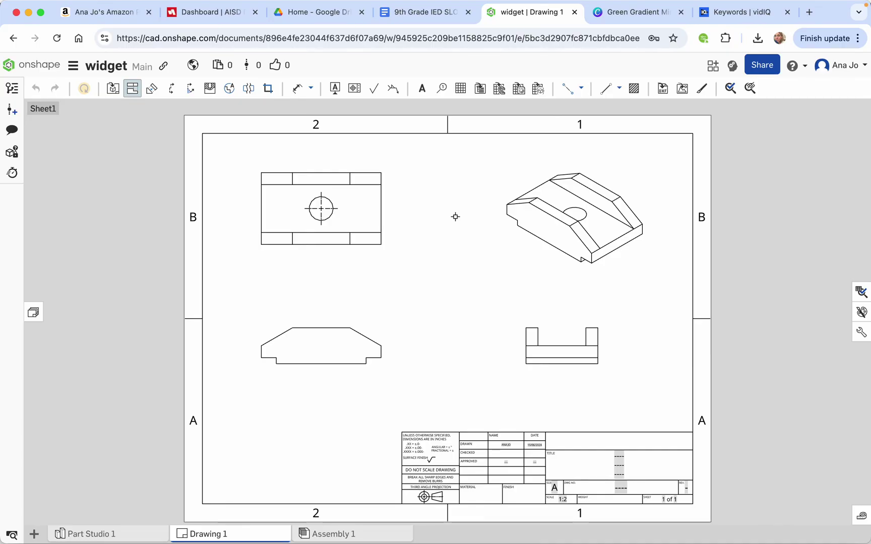
key("Escape")
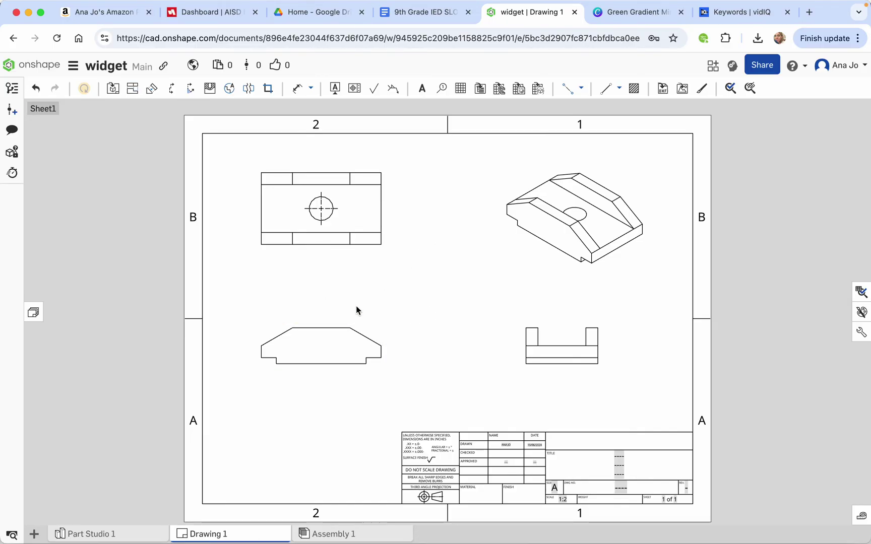
left_click_drag(334, 344, 336, 371)
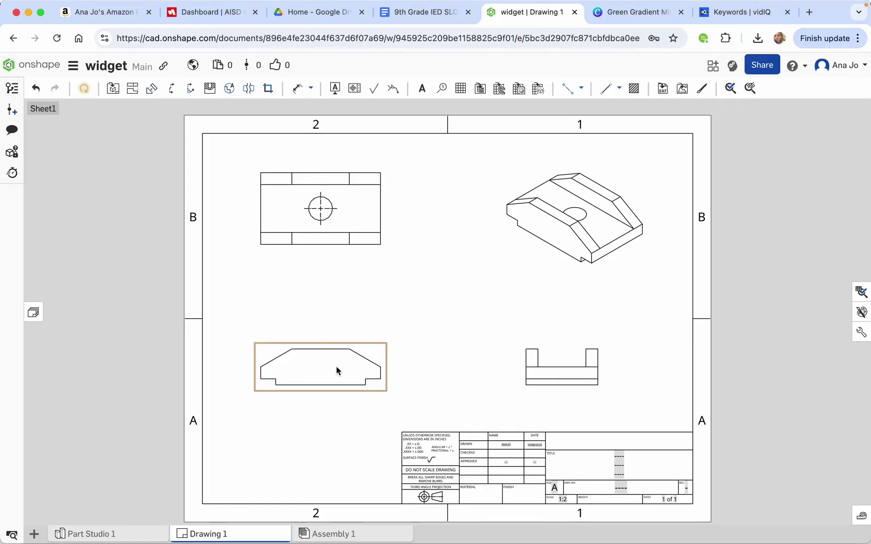
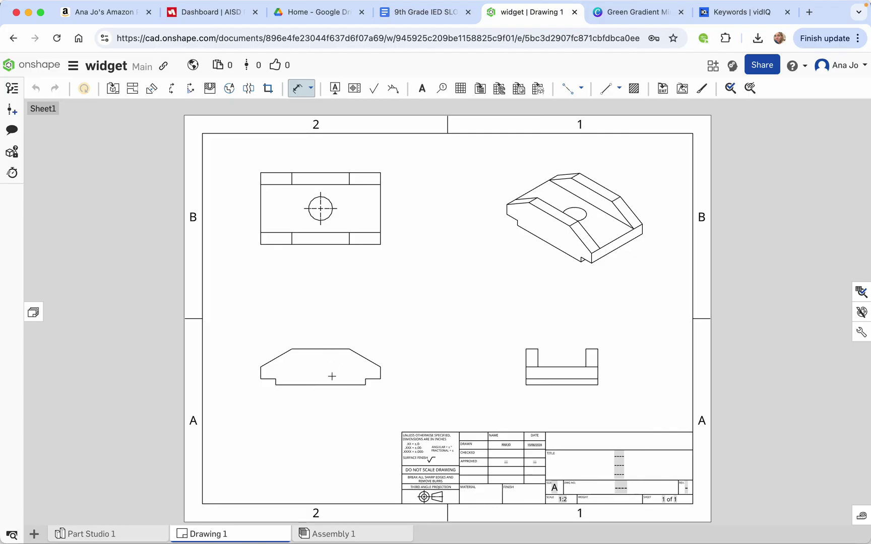
Dimension the bottom edge between the notches below the front view, and check the reference dimensions in the Google Docs drawing
left_click(323, 384)
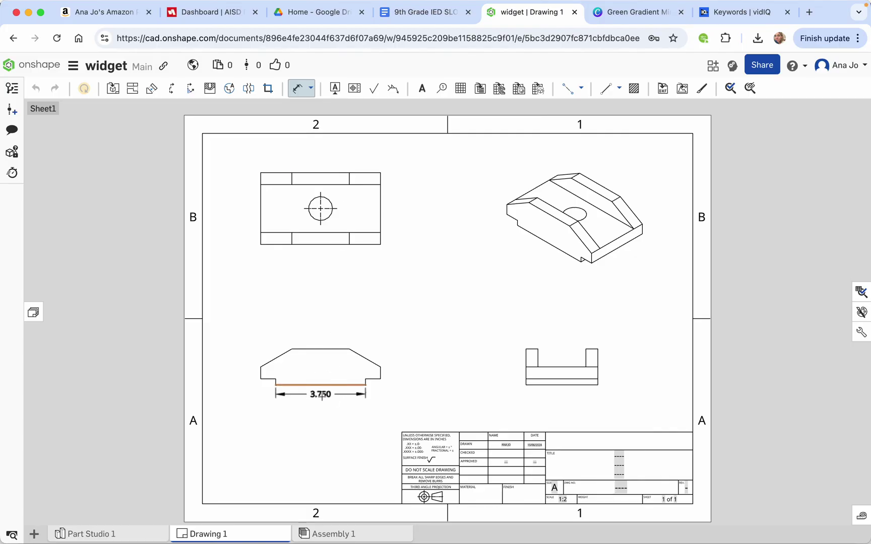
left_click(319, 413)
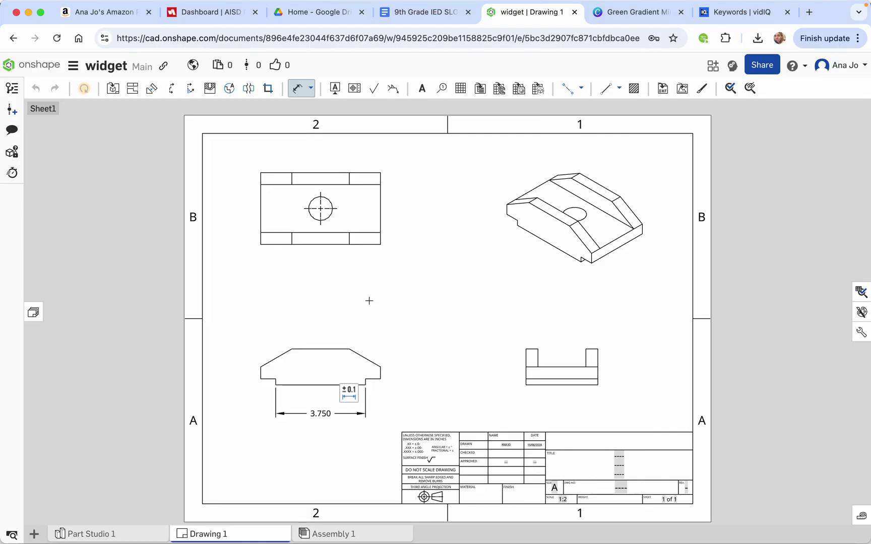
left_click(432, 13)
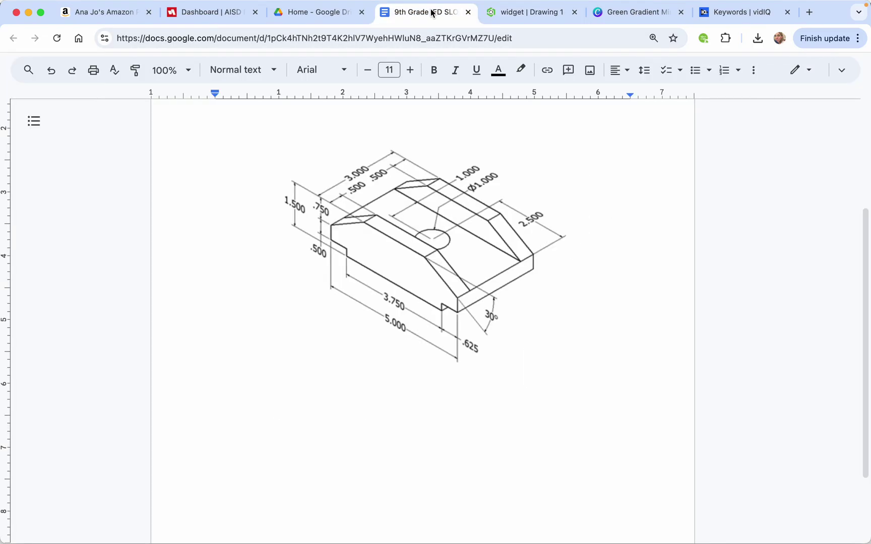
left_click(543, 15)
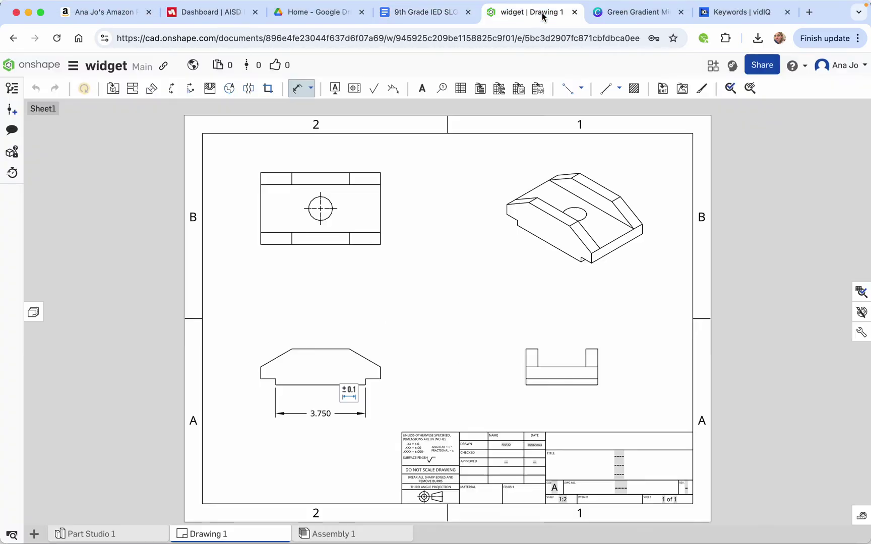
Dimension the part's overall width below the front view and the hole's diameter in the top view
left_click(260, 373)
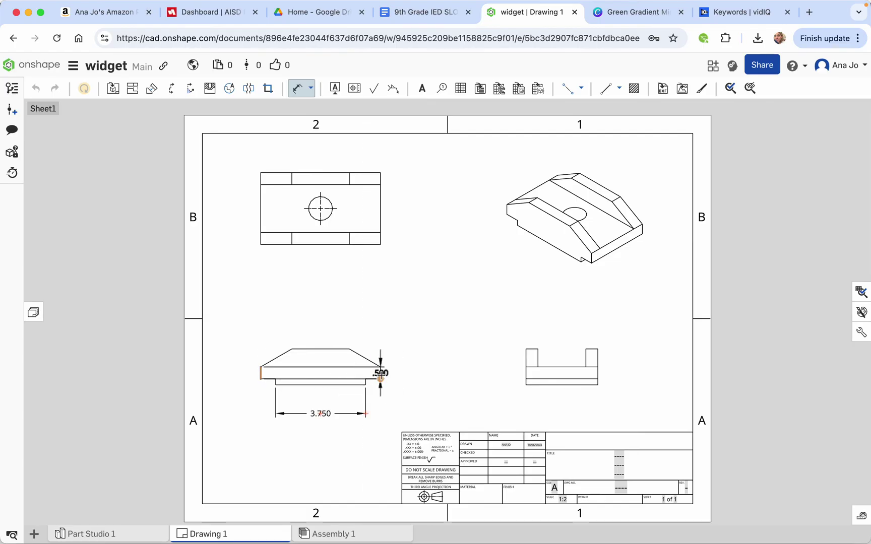
left_click(381, 376)
left_click(382, 445)
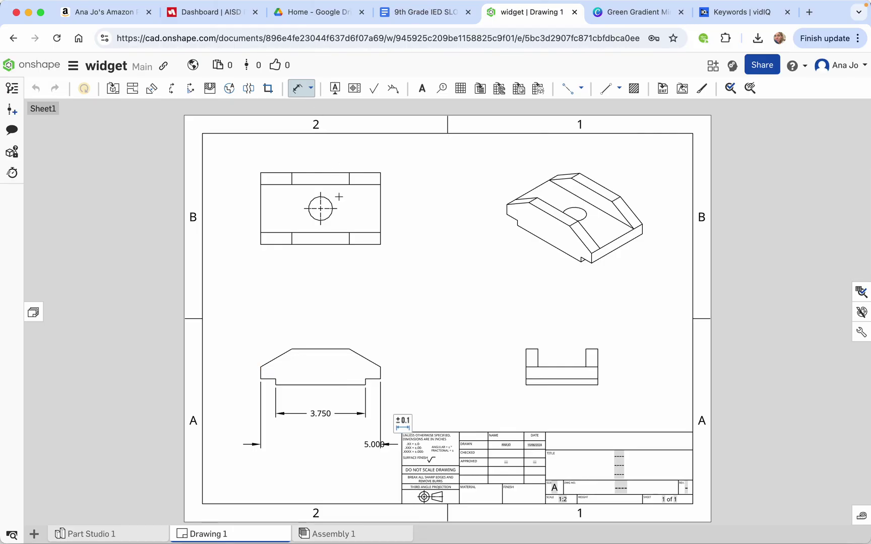
left_click(334, 202)
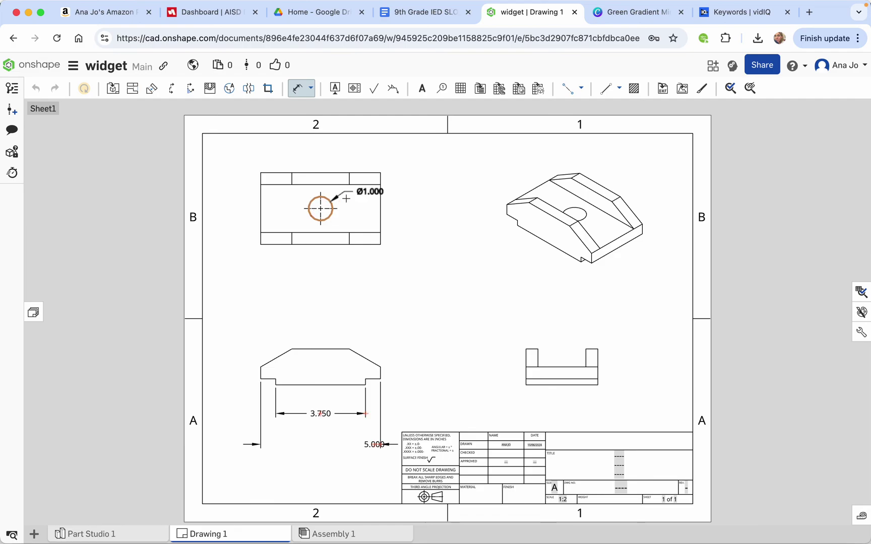
left_click(415, 173)
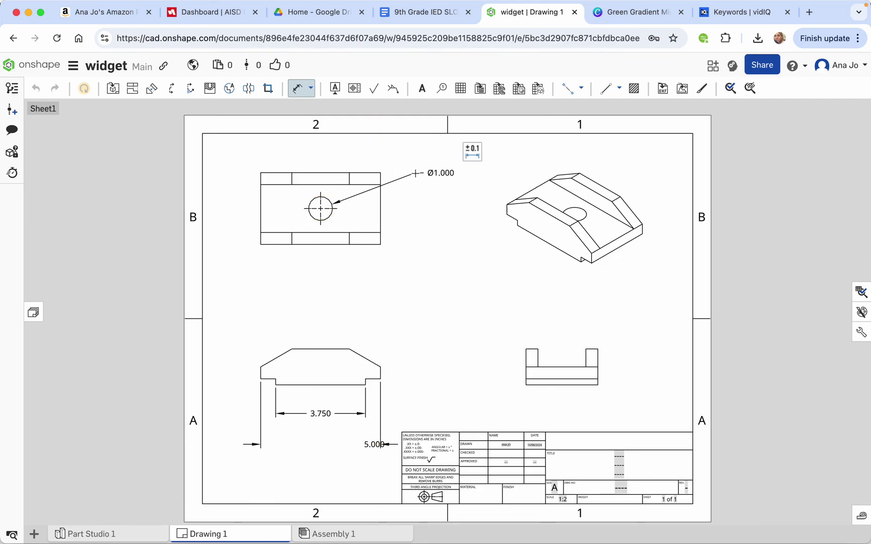
Dimension the channel width and the thickness of both side walls above the right view
left_click(561, 367)
left_click(561, 312)
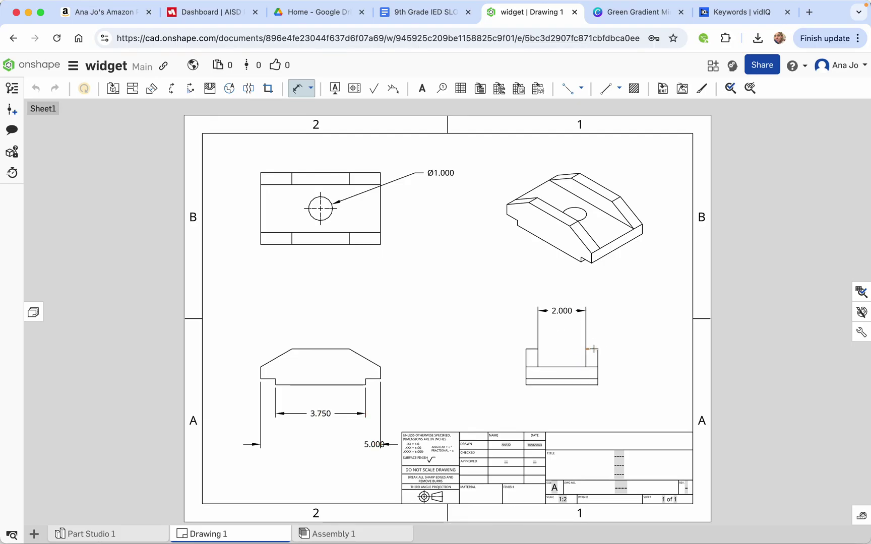
left_click(593, 349)
left_click(592, 330)
left_click(532, 349)
left_click(531, 331)
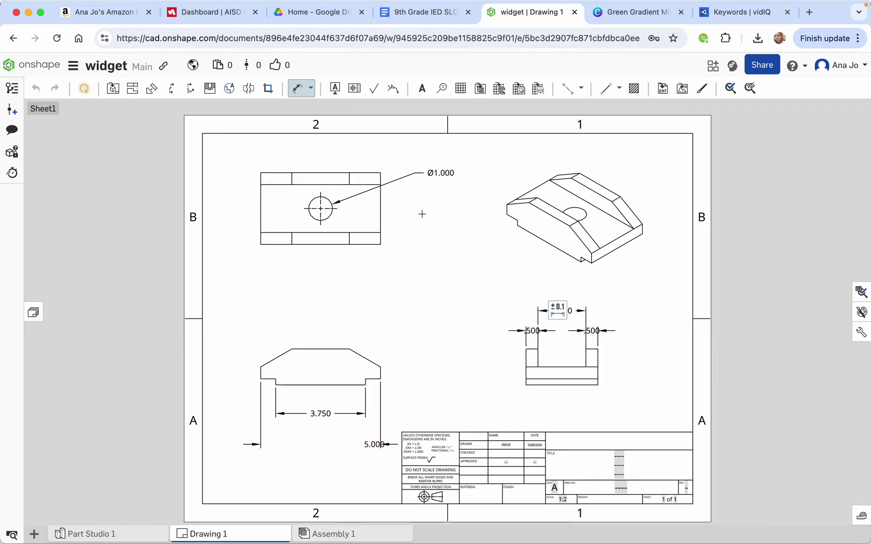
Add a line-to-line angular dimension between the left sloped edge and the top edge of the front view
left_click(312, 89)
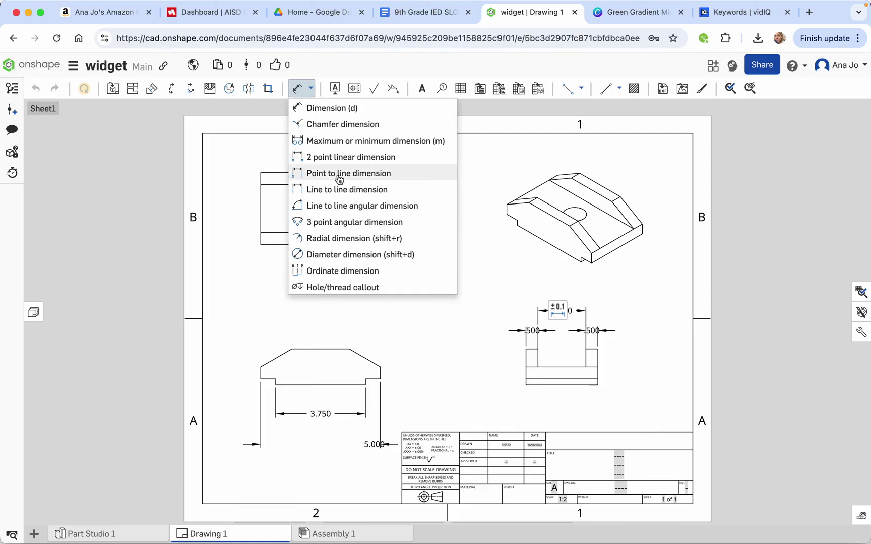
left_click(340, 204)
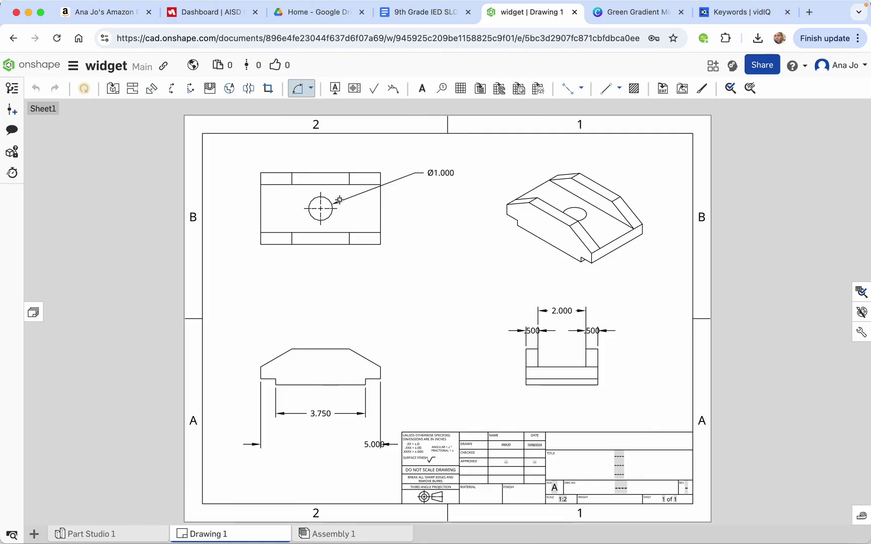
left_click(281, 353)
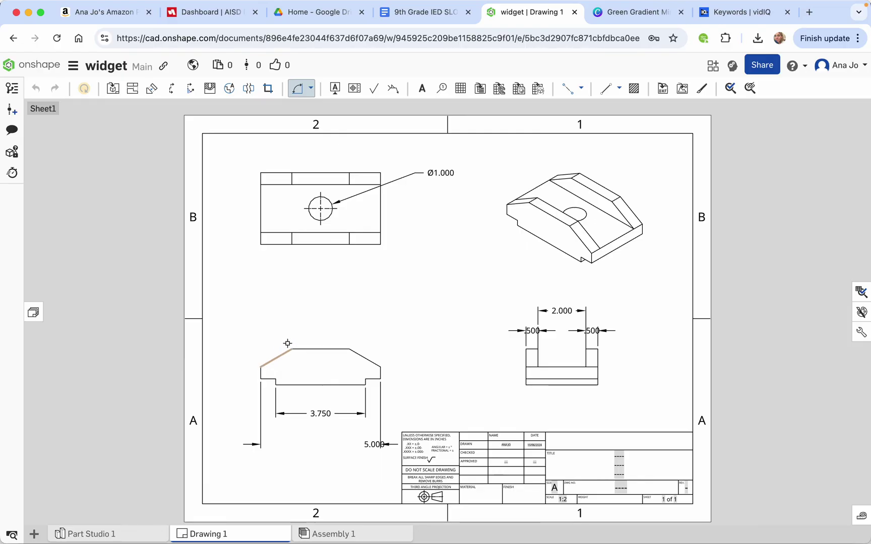
left_click(306, 349)
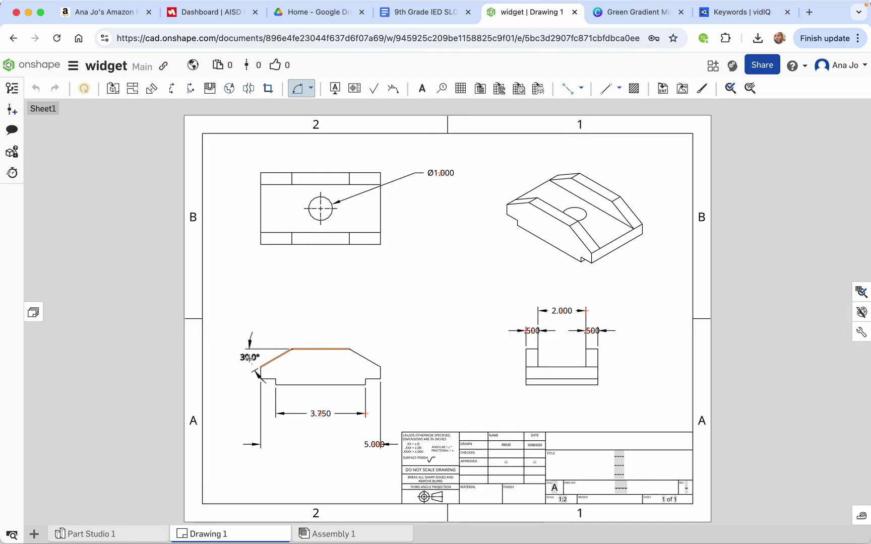
left_click(225, 368)
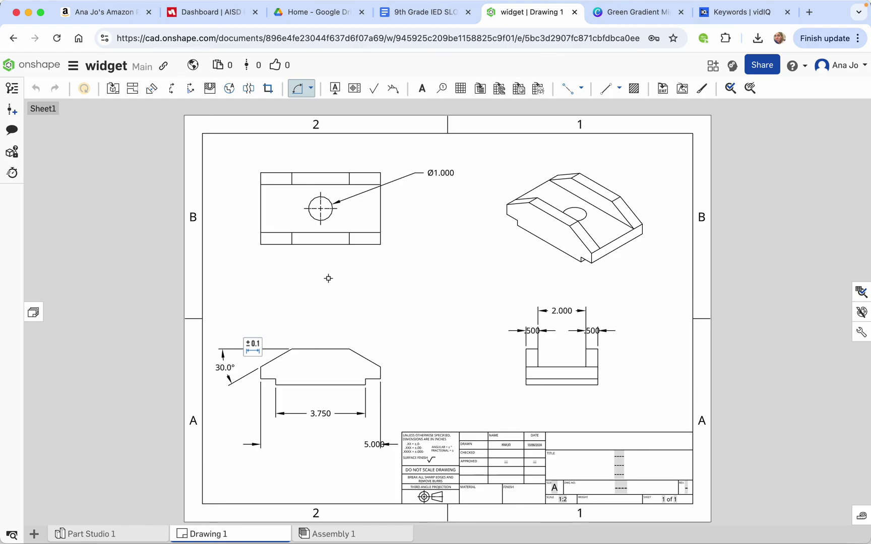
Dimension the height and width of the lower-right notch in the front view with the standard Dimension tool
left_click(310, 88)
left_click(322, 108)
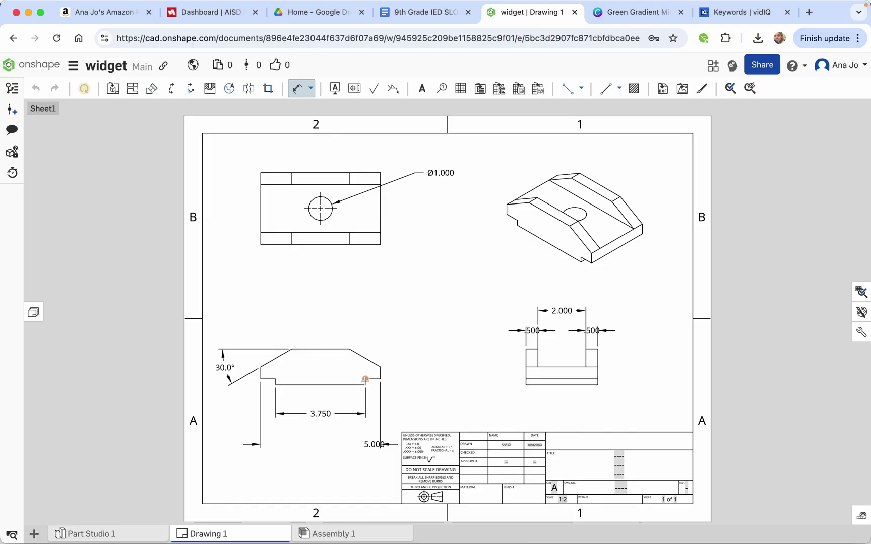
scroll(365, 379, "up", 5)
left_click(367, 386)
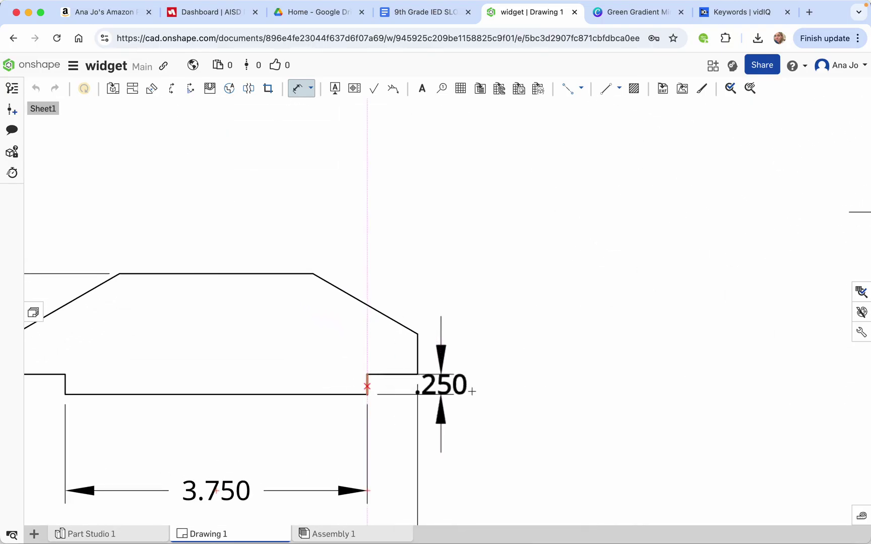
left_click(515, 395)
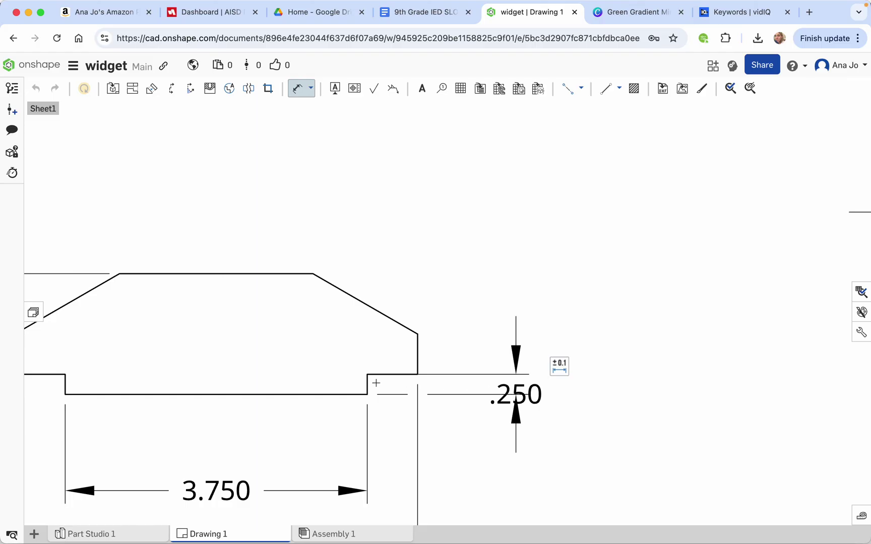
left_click(396, 374)
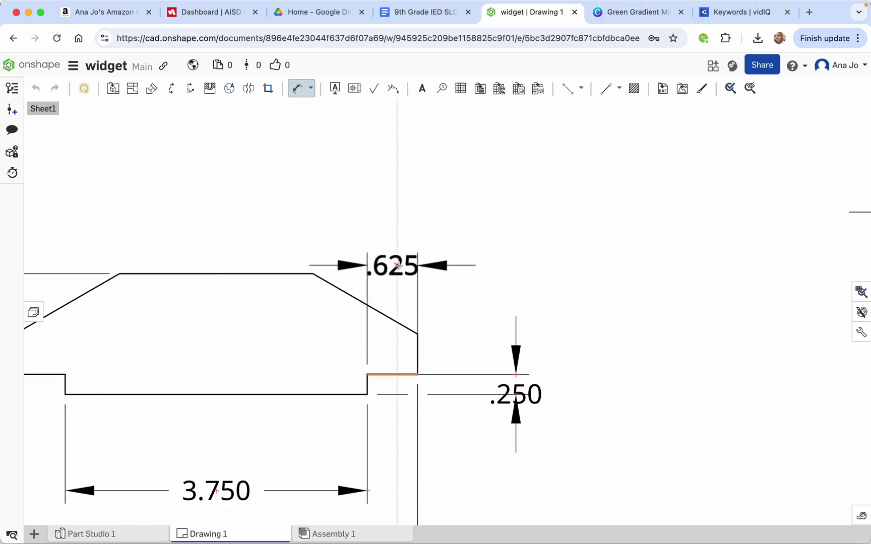
left_click(398, 281)
Dimension the height of the short vertical edge above the bottom strip, placing it left of the right view
scroll(399, 275, "down", 5)
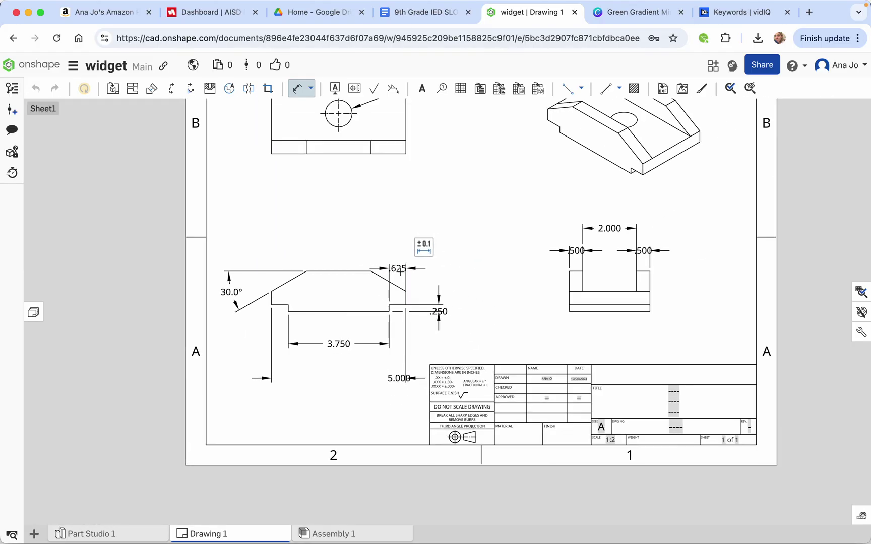
left_click(570, 299)
left_click(530, 299)
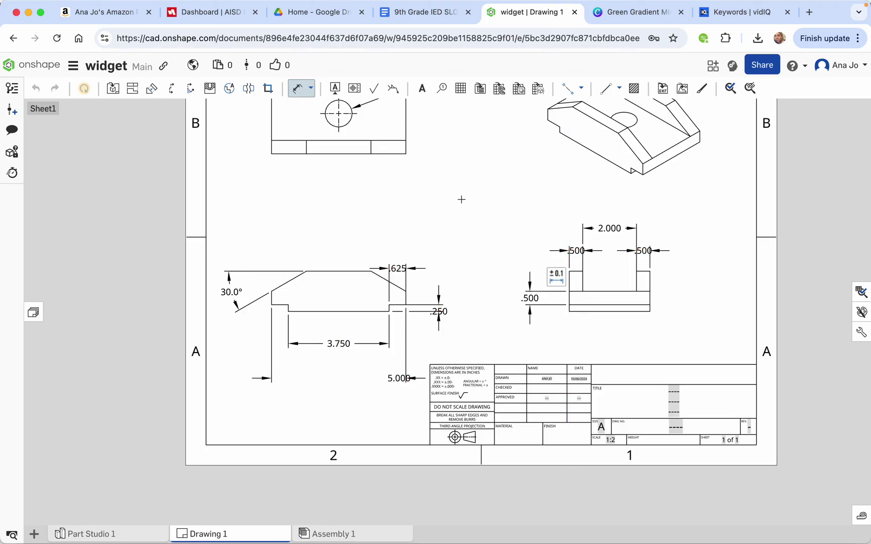
Try dimensioning the right slope's horizontal length below the top view, and delete that dimension
scroll(461, 200, "down", 5)
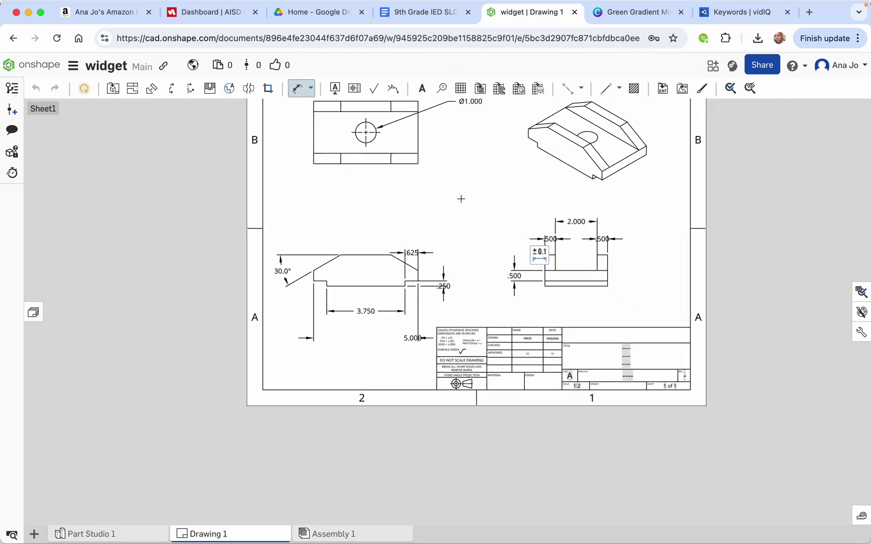
scroll(461, 199, "down", 1)
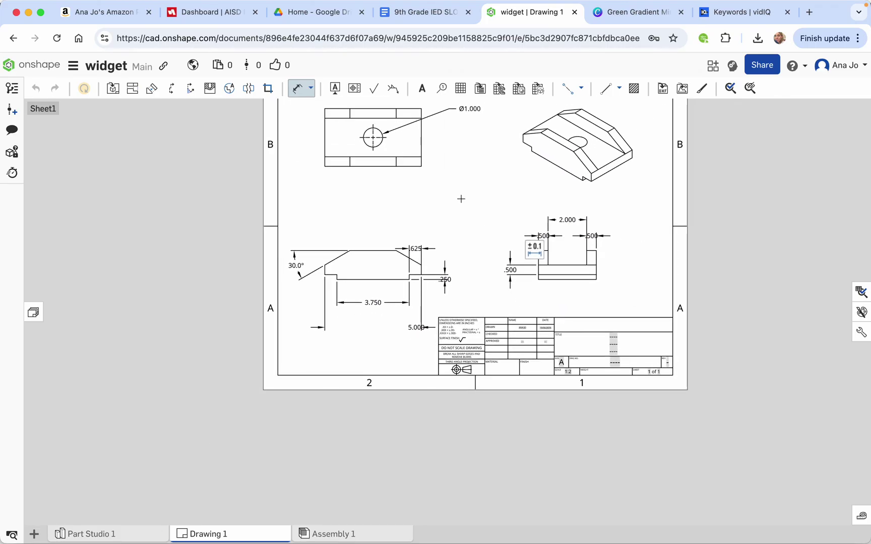
left_click(409, 167)
left_click(409, 191)
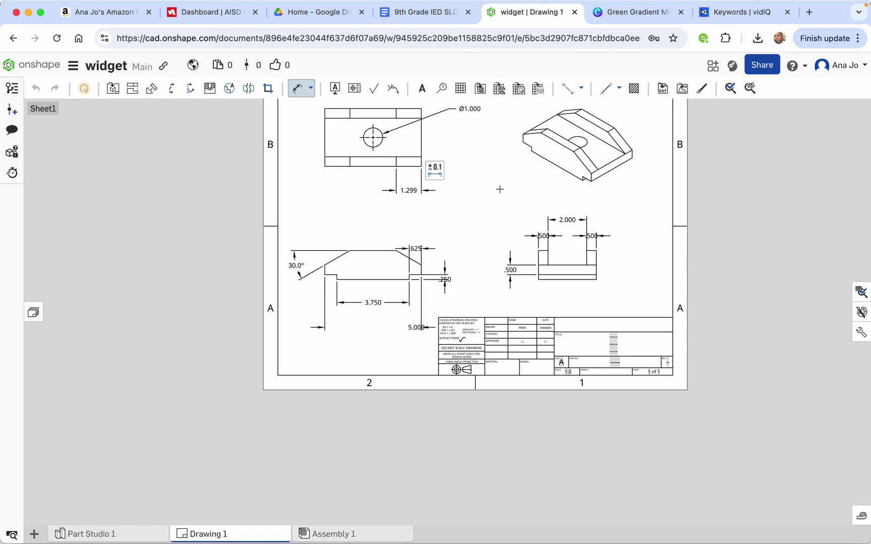
key("Escape")
left_click(422, 193)
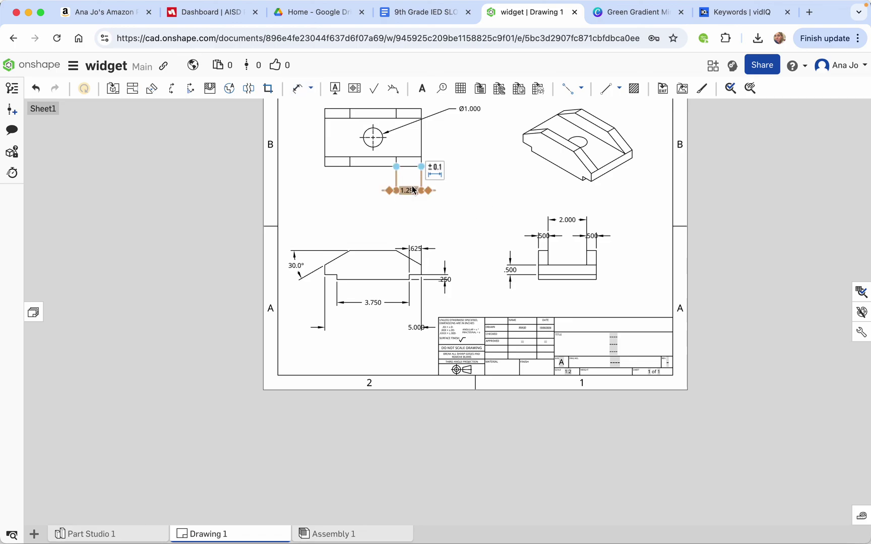
key("Delete")
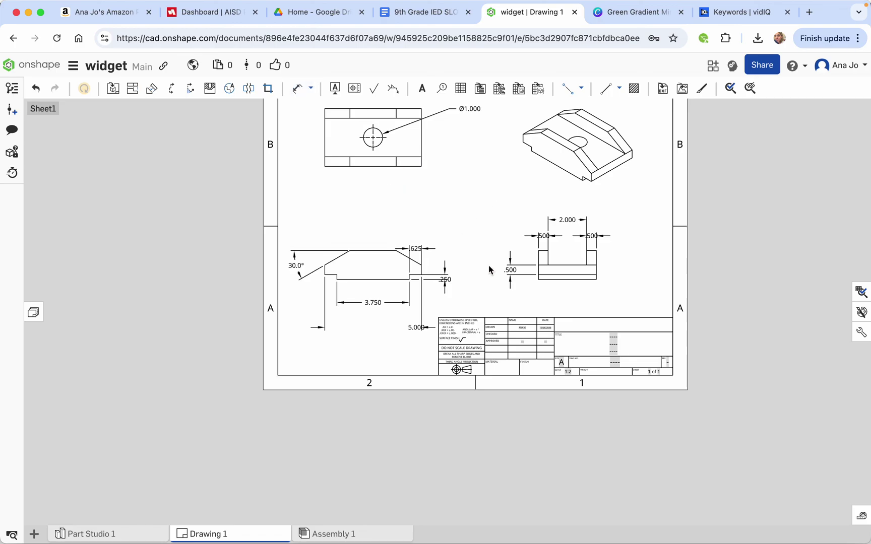
Add the text "Widget" to the title field of the title block
left_click(623, 342)
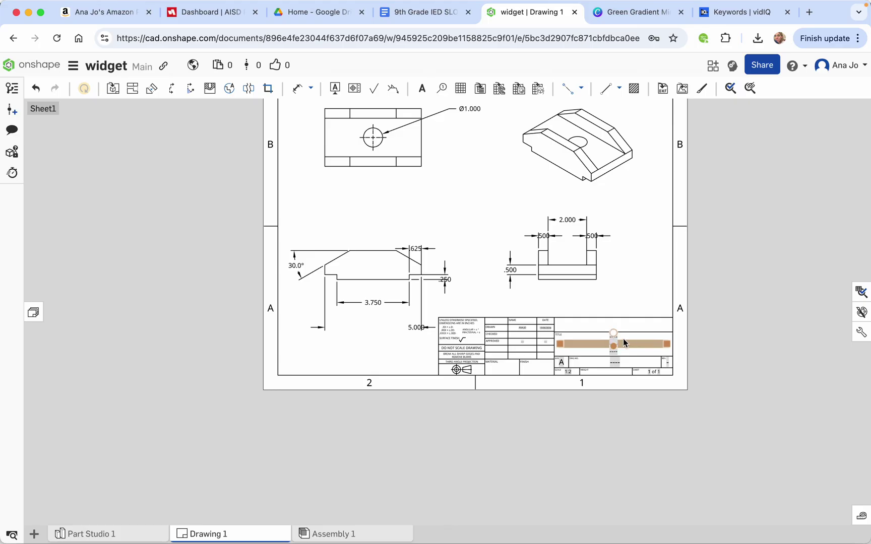
double_click(623, 338)
type("W")
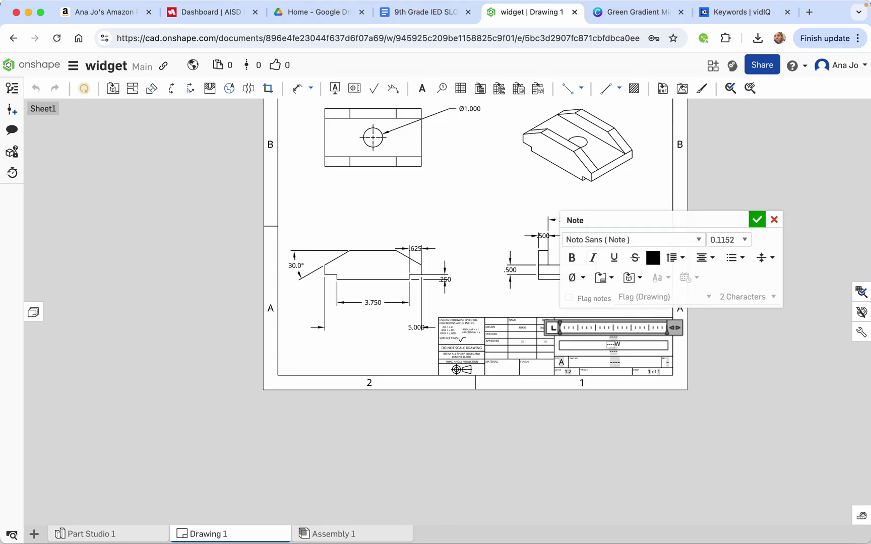
type("idget")
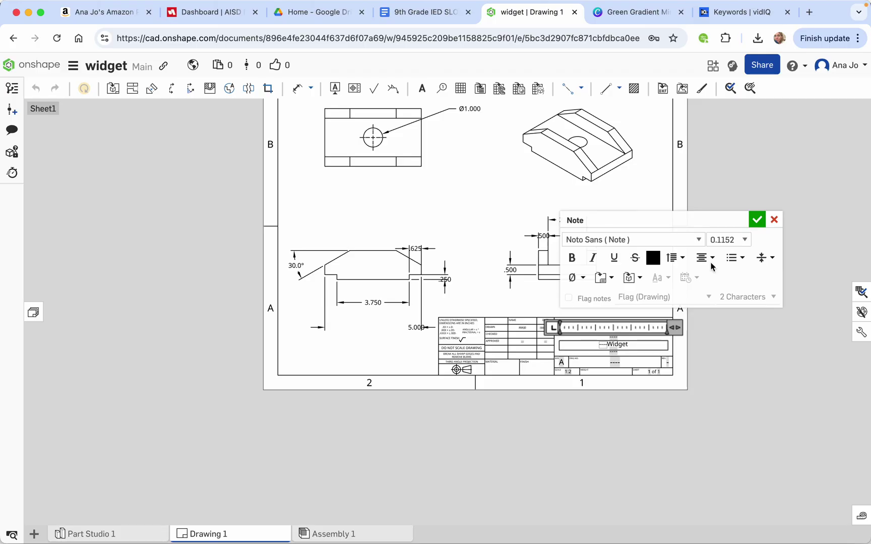
left_click(754, 222)
Examine the whole drawing sheet with its four views, dimensions and title block
scroll(746, 239, "down", 3)
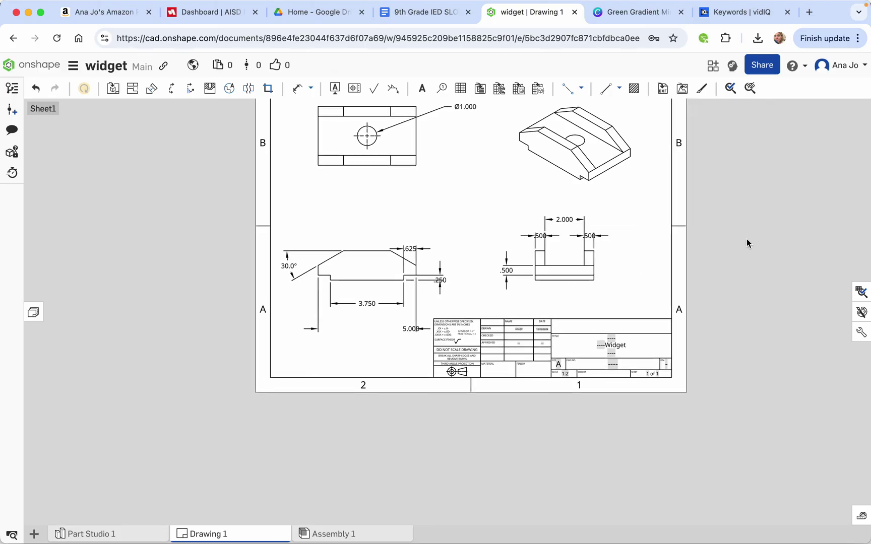
scroll(747, 239, "down", 1)
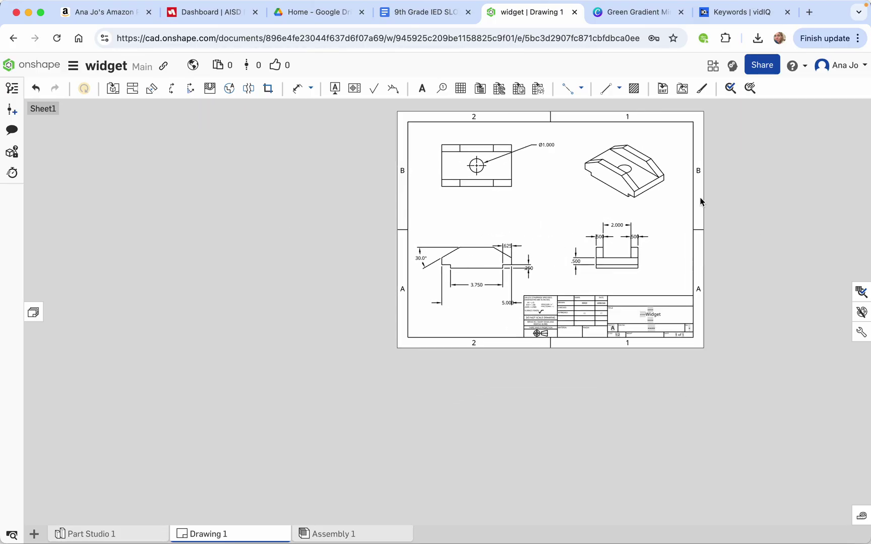
scroll(700, 201, "up", 4)
scroll(700, 201, "down", 3)
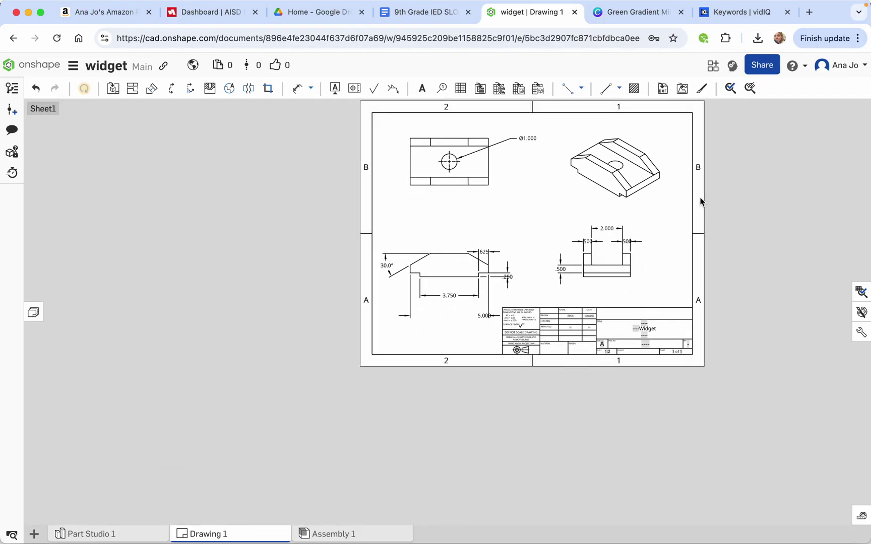
scroll(700, 201, "up", 2)
scroll(700, 202, "down", 3)
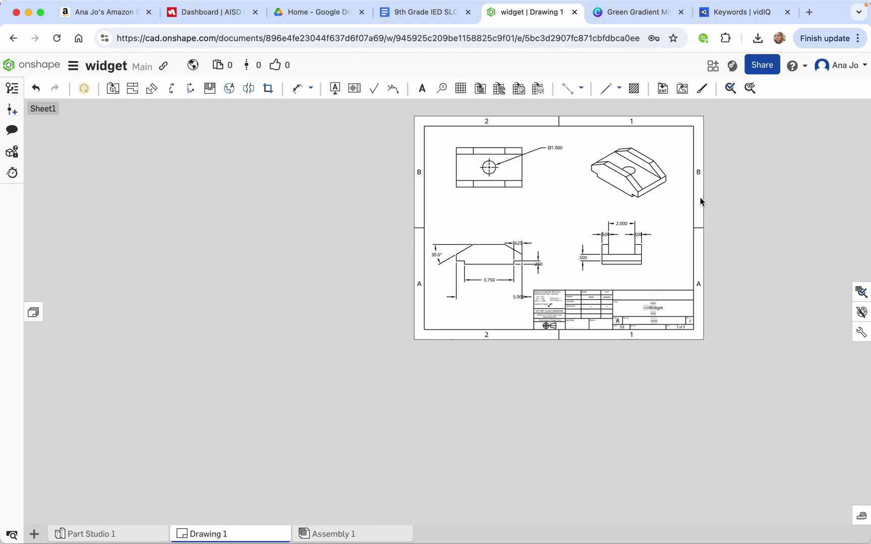
scroll(700, 202, "up", 2)
scroll(700, 201, "down", 1)
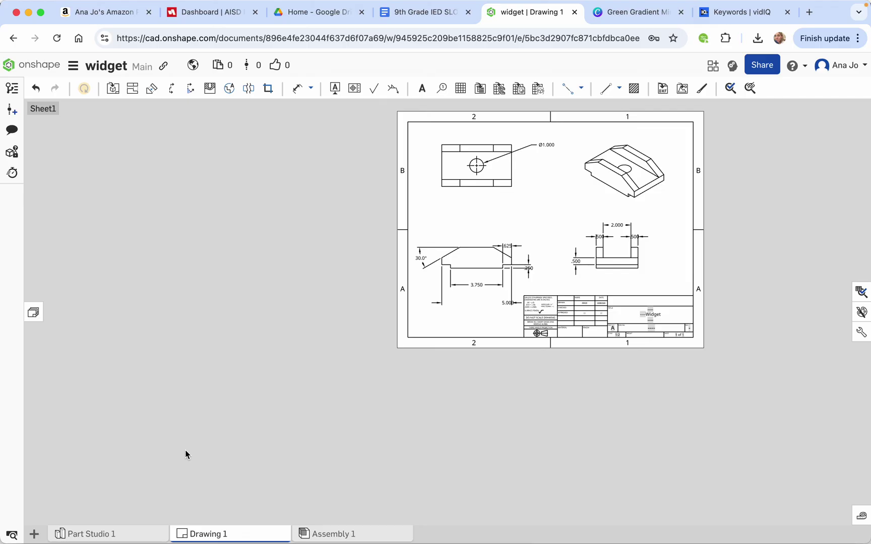
left_click(217, 534, "shift")
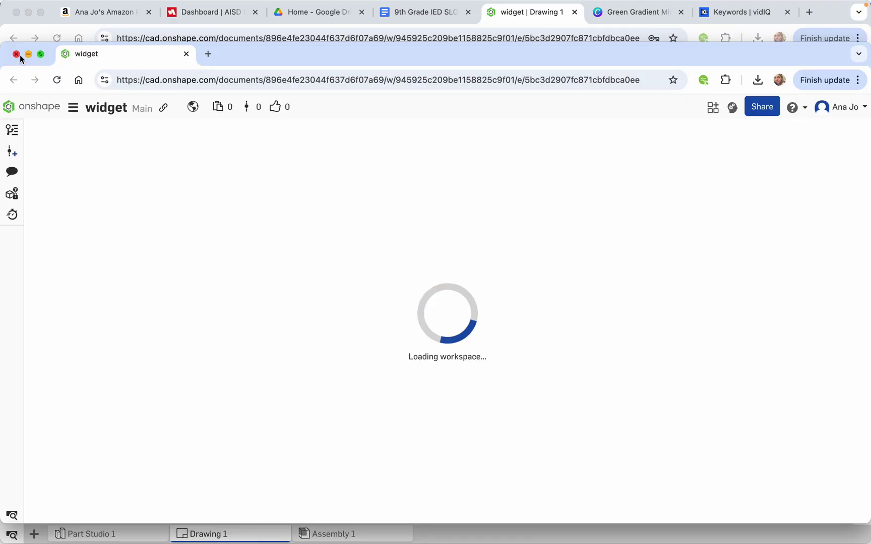
left_click(17, 54)
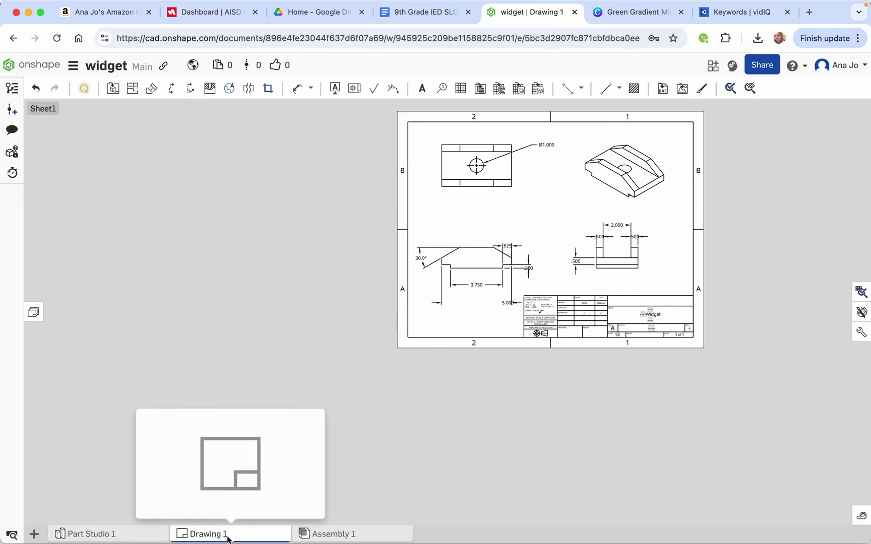
left_click(228, 536, "super")
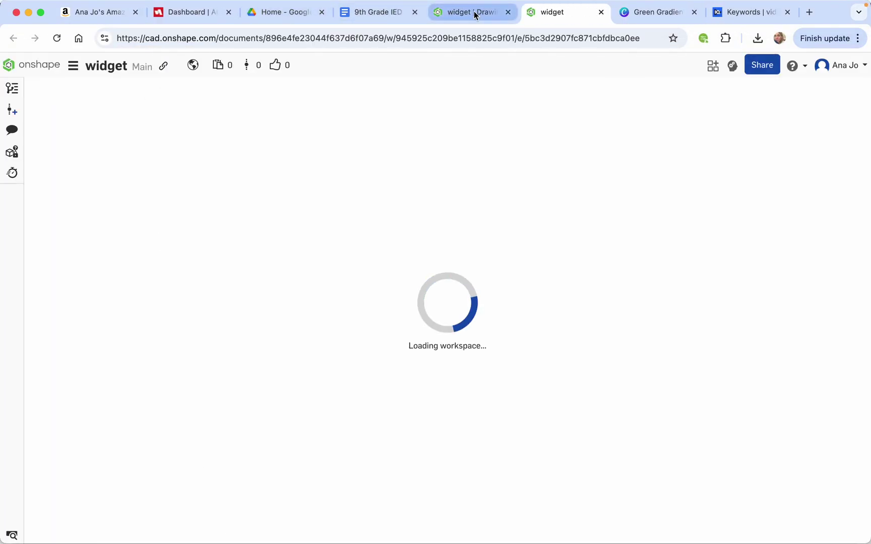
left_click(474, 13)
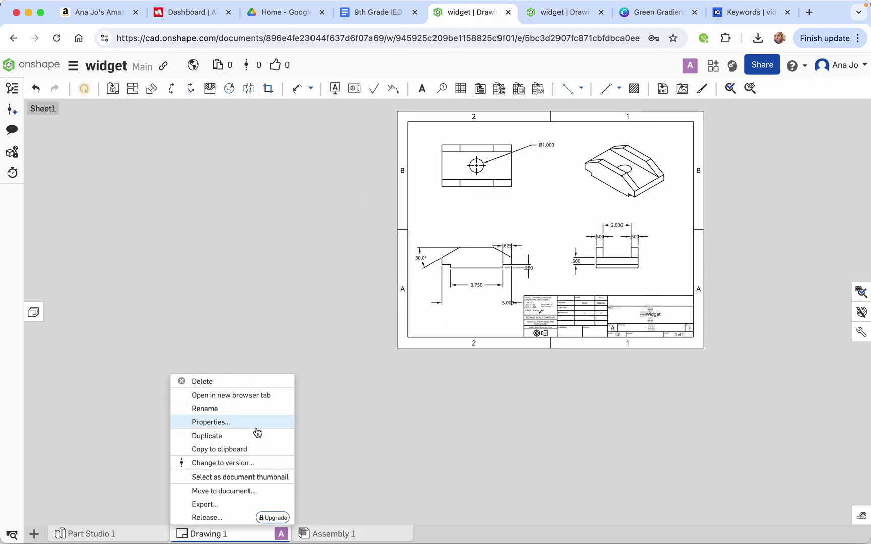
Export the drawing as a downloaded PDF, setting the file name to the author's first name in possessive form followed by "Widget"
left_click(220, 504)
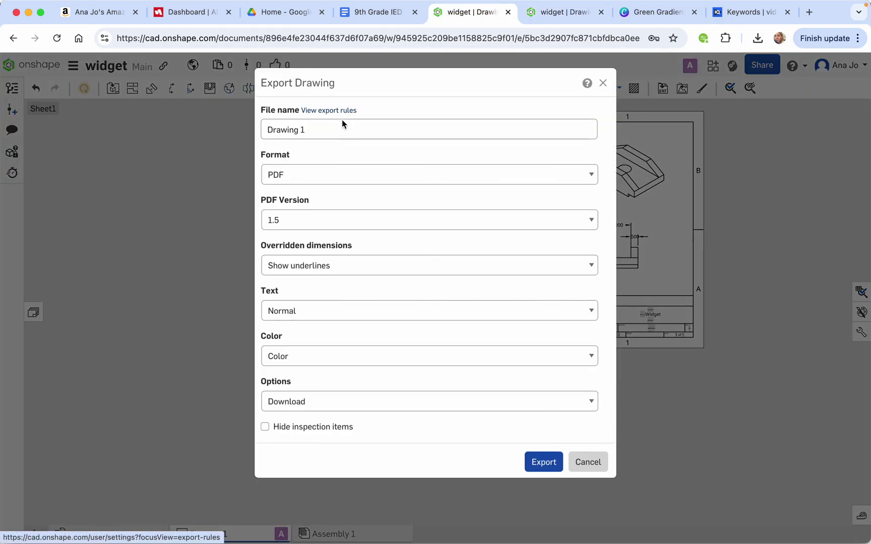
left_click_drag(336, 128, 259, 129)
type("An")
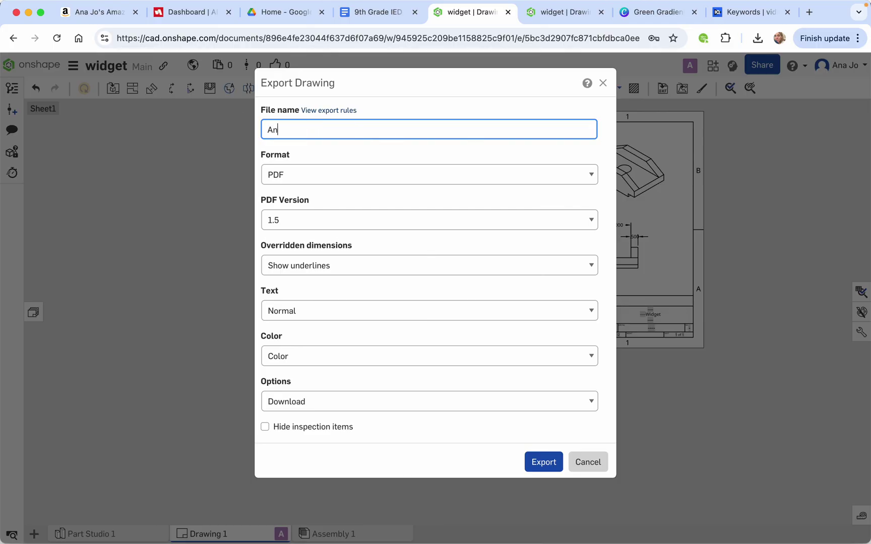
type("a's Widget")
left_click(544, 462)
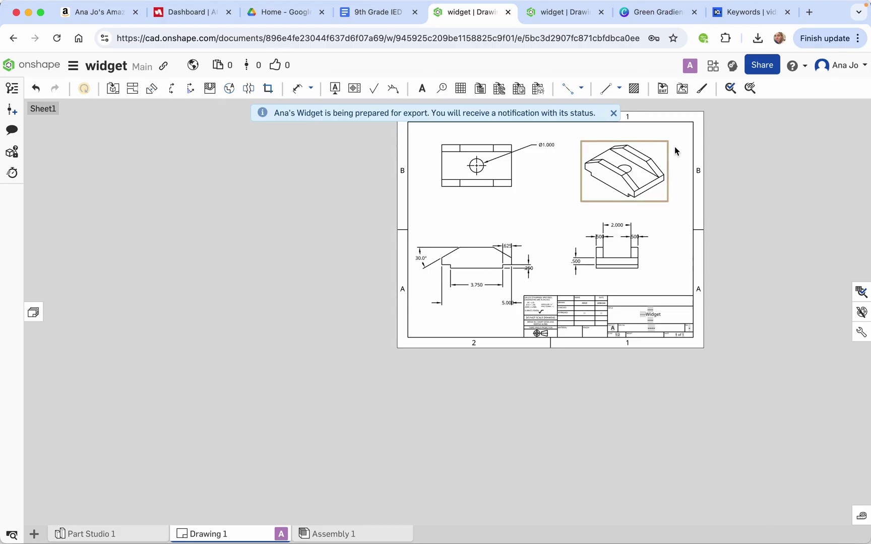
left_click(613, 113)
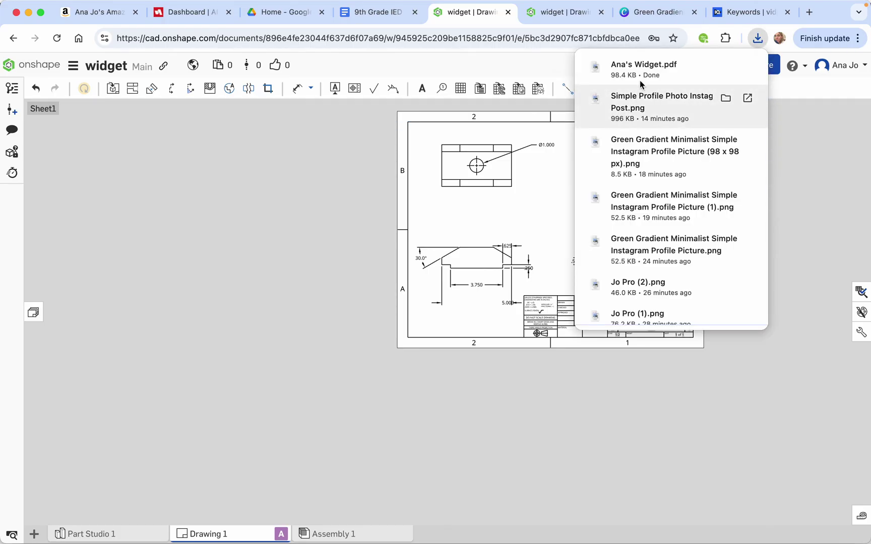
Open the downloaded PDF of the widget drawing and check its views, dimensions and title block
left_click(634, 64)
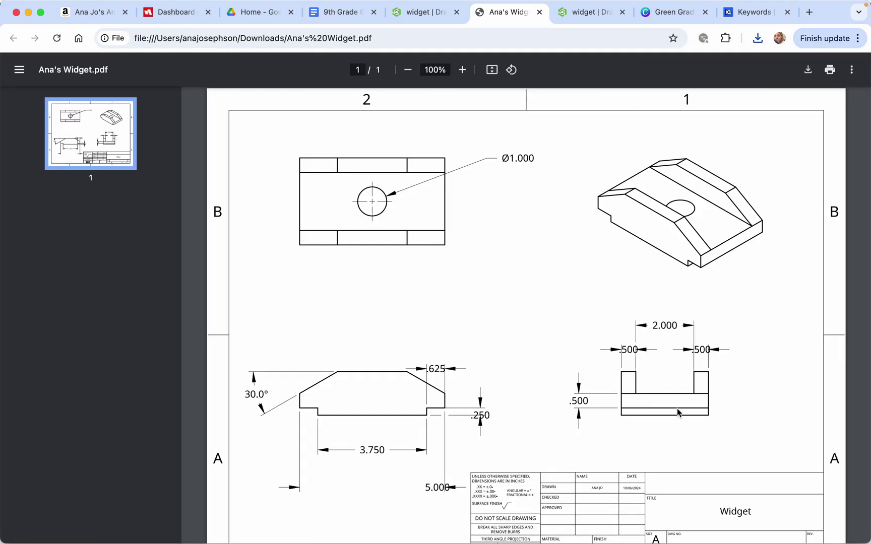
scroll(677, 411, "down", 2)
scroll(676, 412, "up", 2)
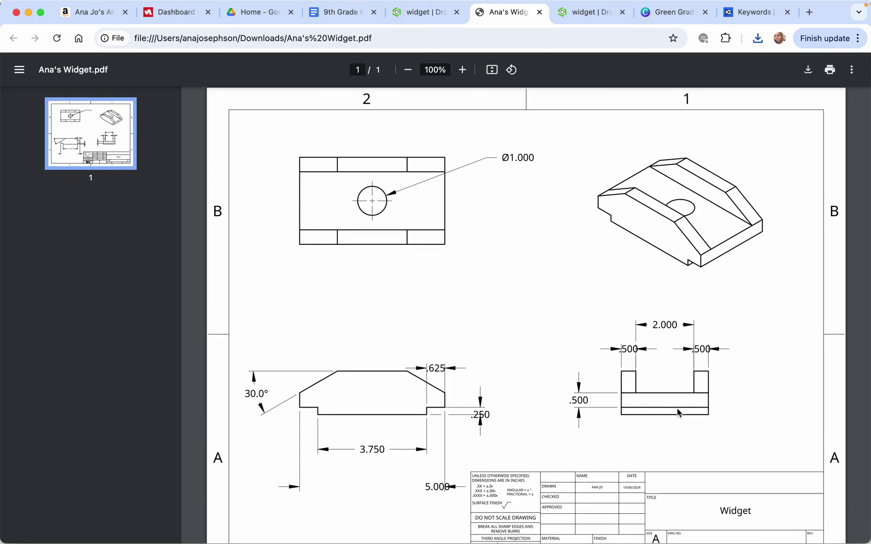
Return to the widget document in Onshape and show the 3D model in Part Studio 1
left_click(428, 14)
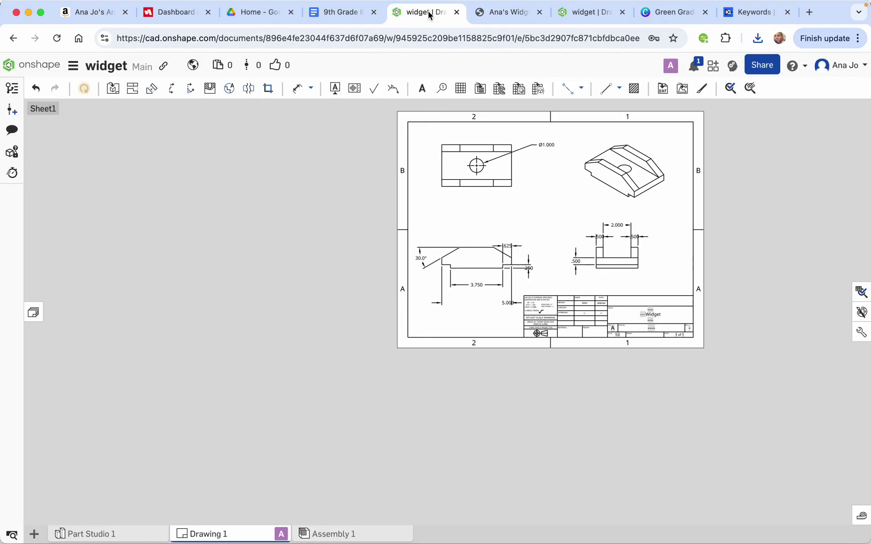
left_click(121, 536)
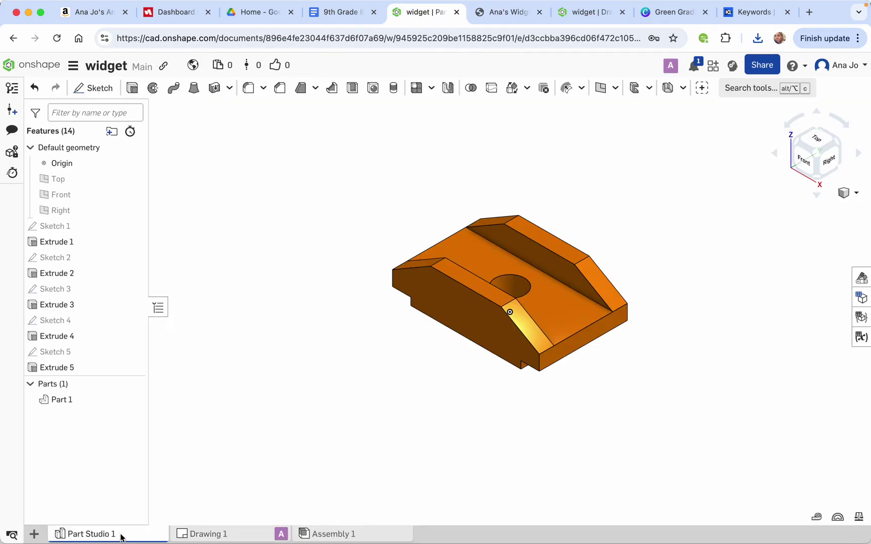